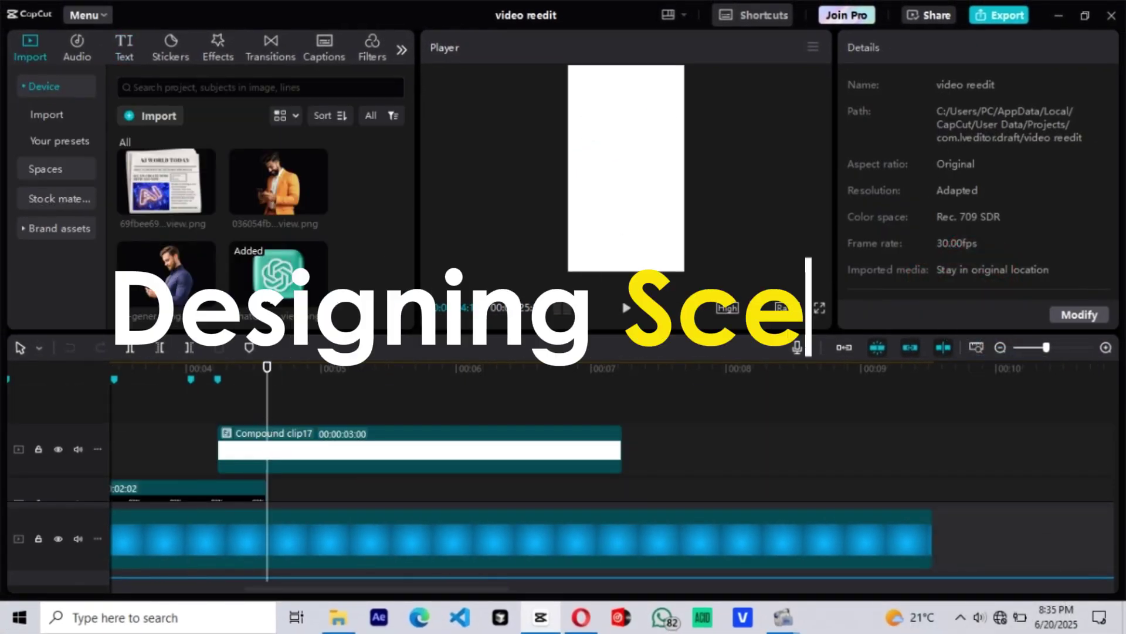
# Add the orange-jacket businessman image to a new track, then resize him and move him down-right.
pyautogui.moveTo(277, 170)
pyautogui.mouseDown()
pyautogui.moveTo(266, 405)
pyautogui.moveTo(255, 413)
pyautogui.mouseUp()
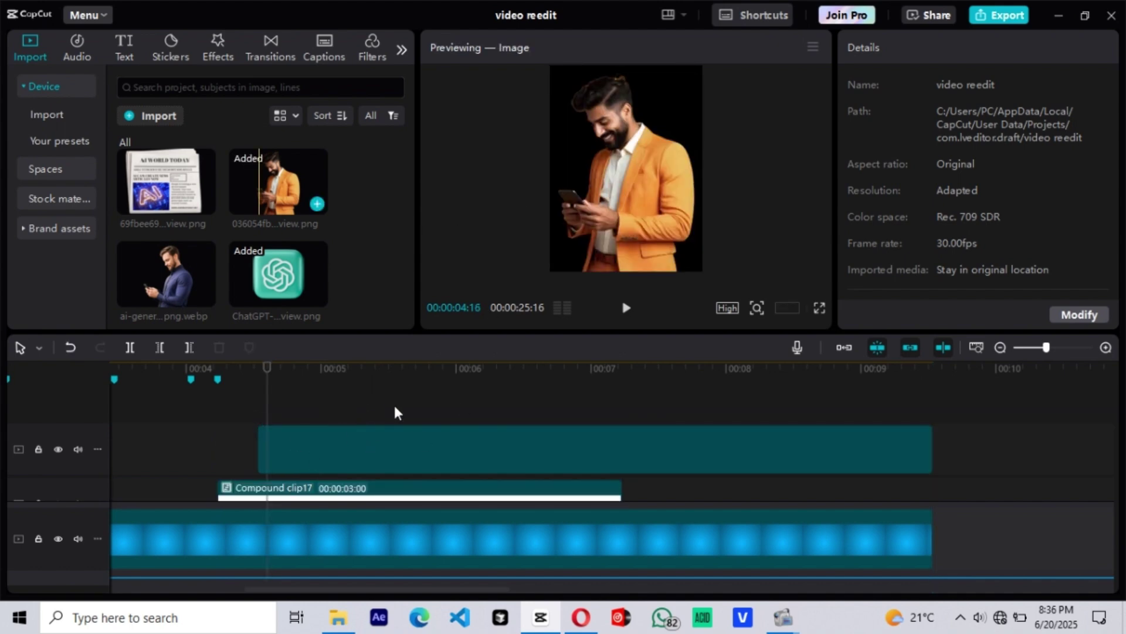
pyautogui.click(400, 372)
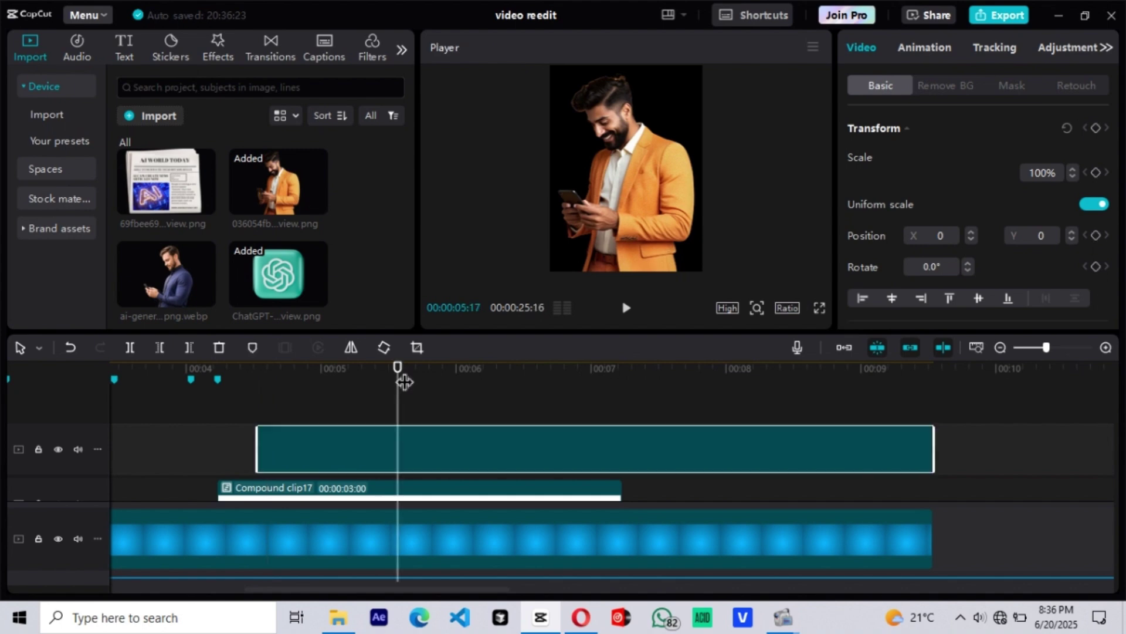
pyautogui.press('Escape')
pyautogui.click(411, 447)
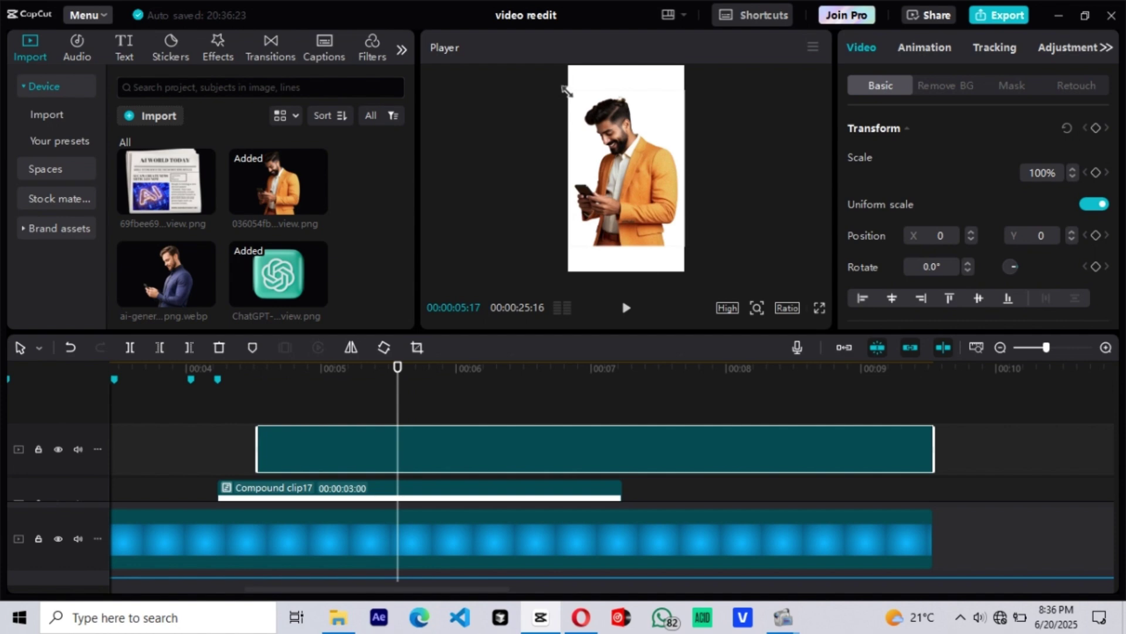
pyautogui.moveTo(569, 90); pyautogui.dragTo(652, 219)
pyautogui.moveTo(692, 165); pyautogui.dragTo(702, 149)
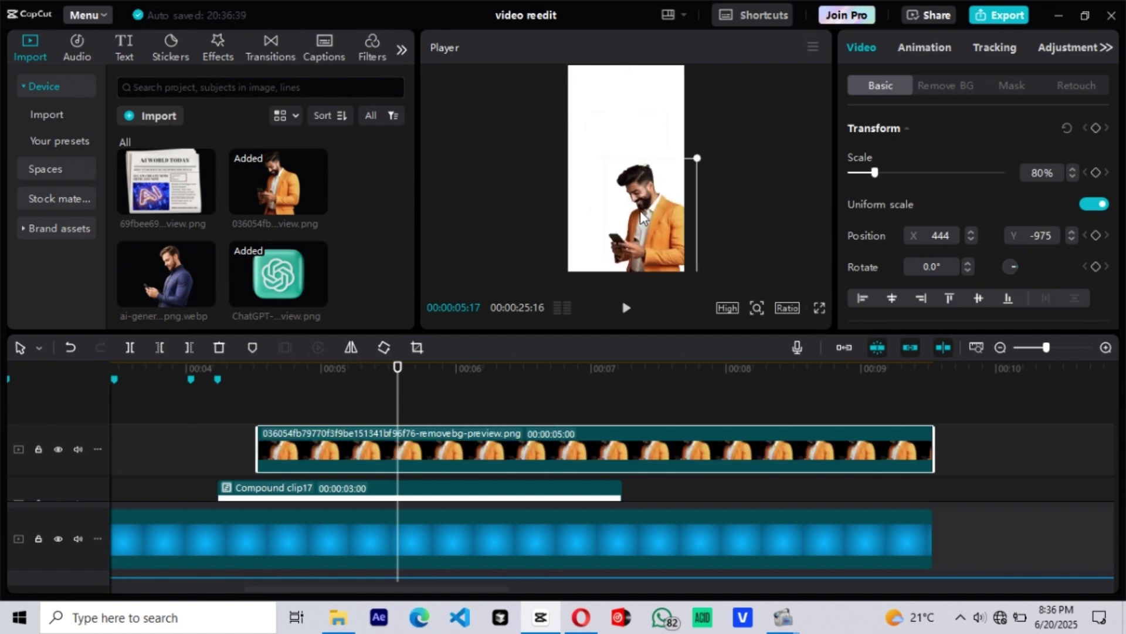
# Add the blue-suit businessman on another track, enlarged and placed lower left beside him.
pyautogui.moveTo(143, 272)
pyautogui.mouseDown()
pyautogui.moveTo(218, 359)
pyautogui.moveTo(385, 456)
pyautogui.mouseUp()
pyautogui.moveTo(604, 206); pyautogui.dragTo(587, 193)
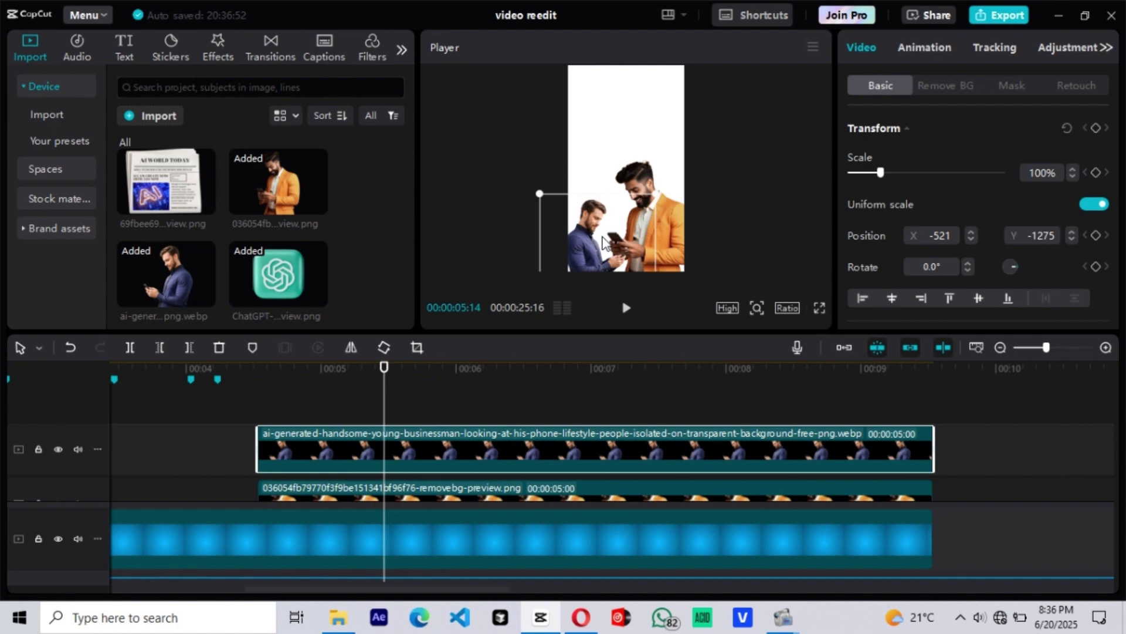
pyautogui.moveTo(707, 181)
pyautogui.mouseDown()
pyautogui.moveTo(698, 152)
pyautogui.moveTo(691, 159)
pyautogui.mouseUp()
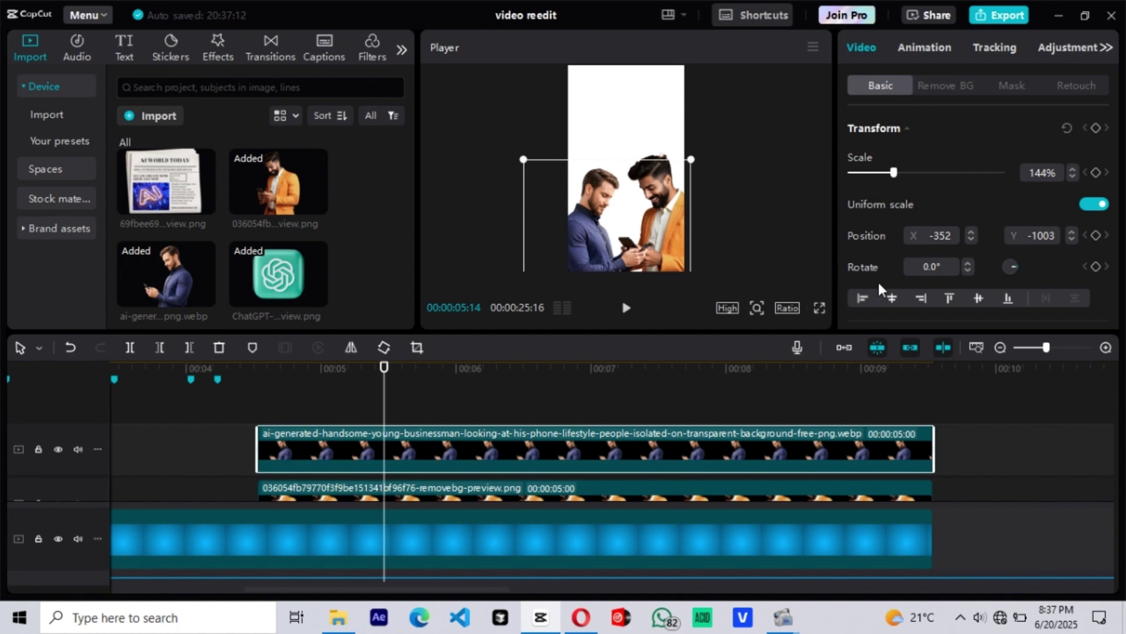
# Desaturate both businessman clips to saturation -50 and merge them into Compound clip18.
pyautogui.keyDown('ctrl'); pyautogui.click(699, 487); pyautogui.keyUp('ctrl')
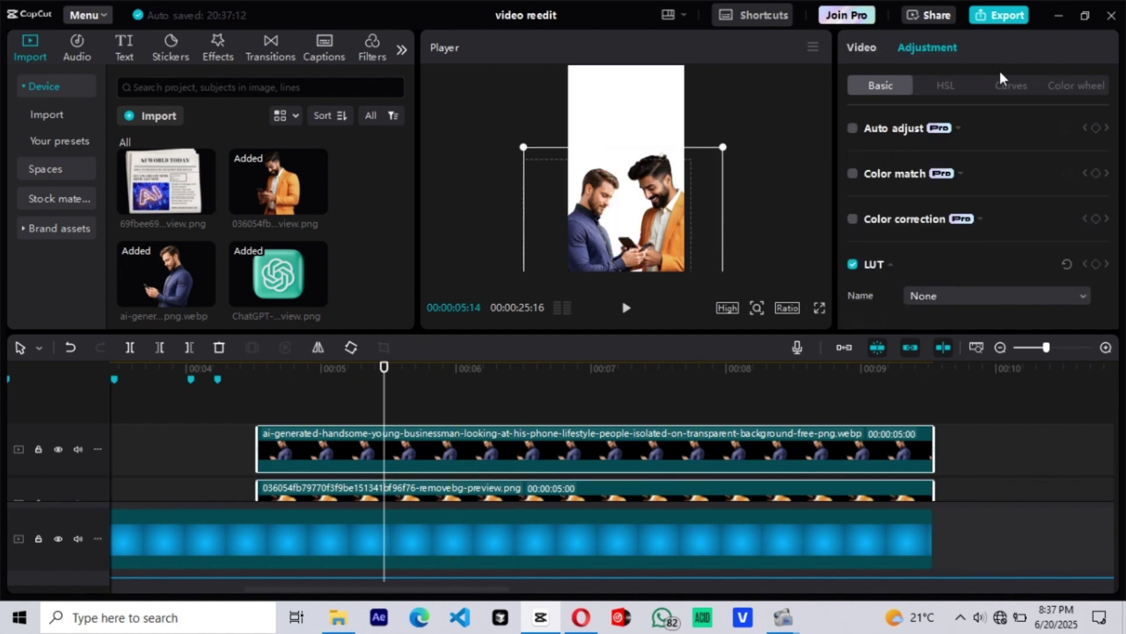
pyautogui.scroll(-2, 941, 214)
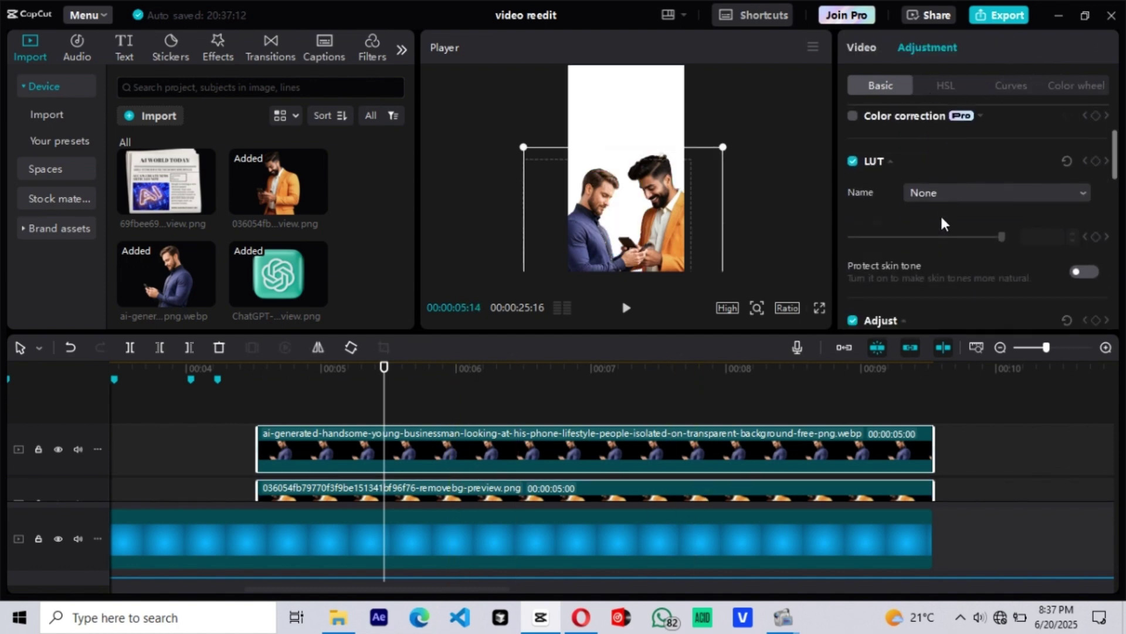
pyautogui.scroll(-2, 939, 217)
pyautogui.scroll(-2, 938, 220)
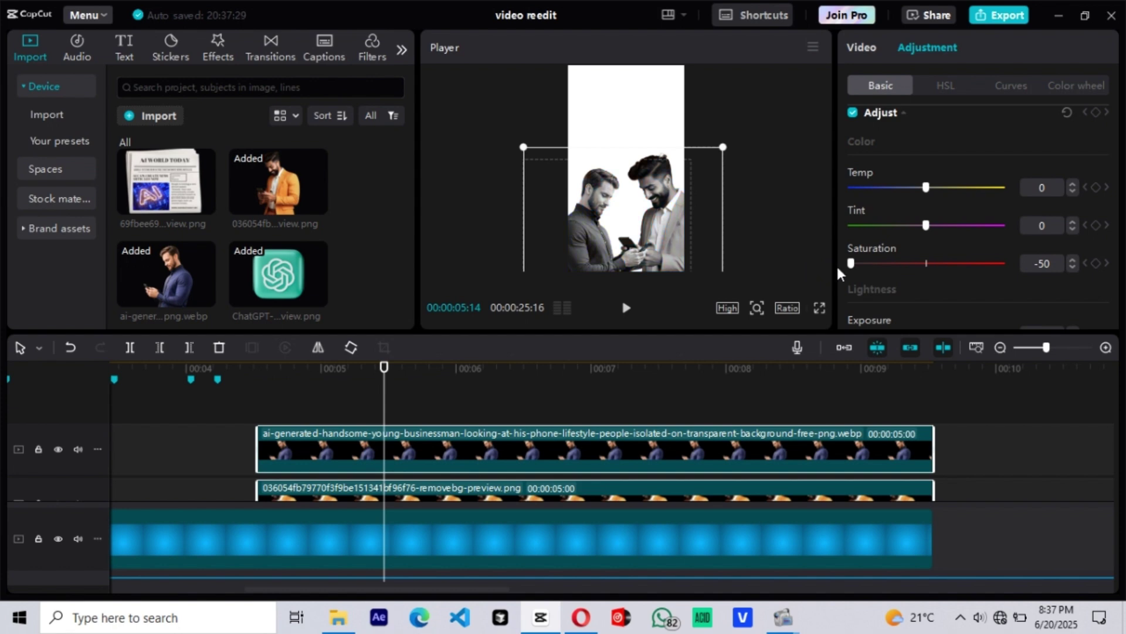
pyautogui.press('Escape')
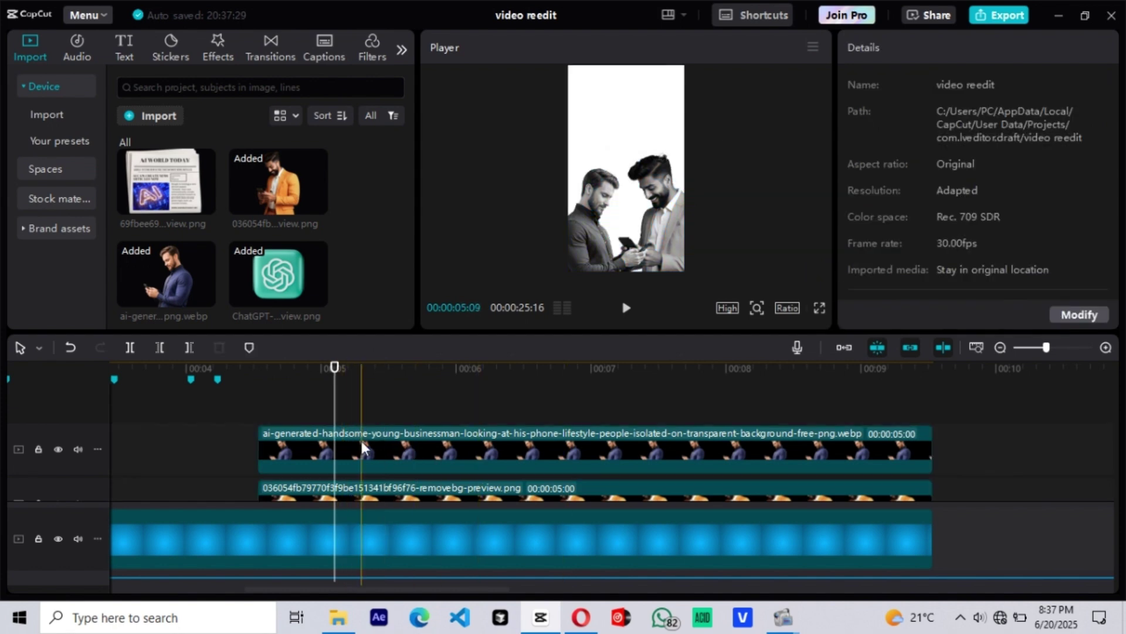
pyautogui.click(336, 427)
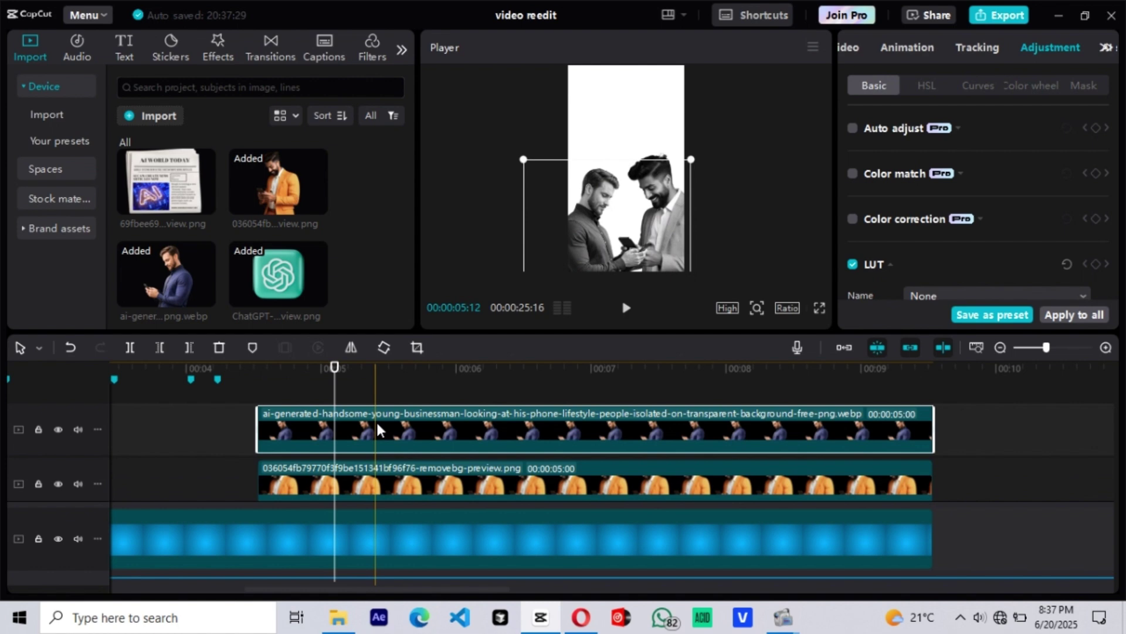
pyautogui.click(307, 375)
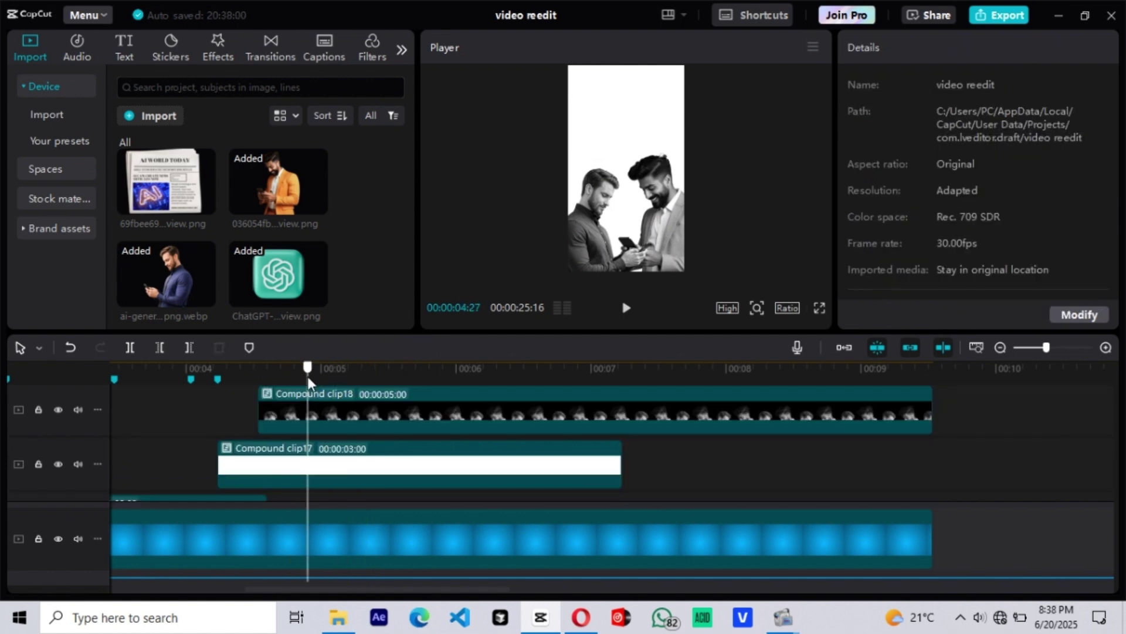
# Start Compound clip18 at clip17's keyframe and animate the men sliding up into frame by 00:05:00.
pyautogui.click(316, 468)
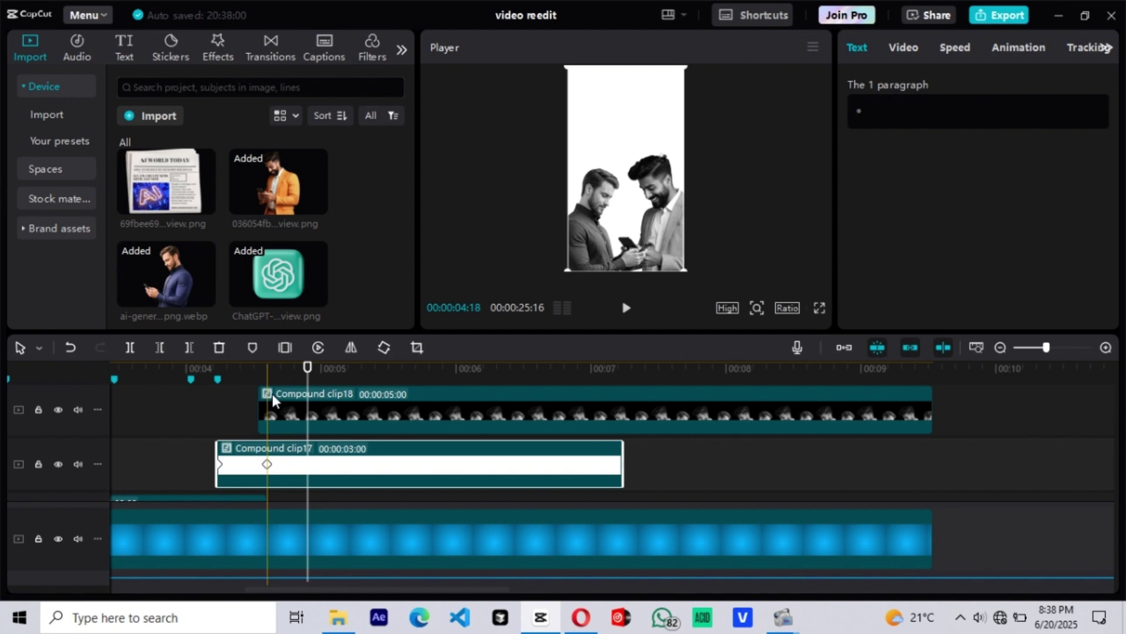
pyautogui.click(266, 373)
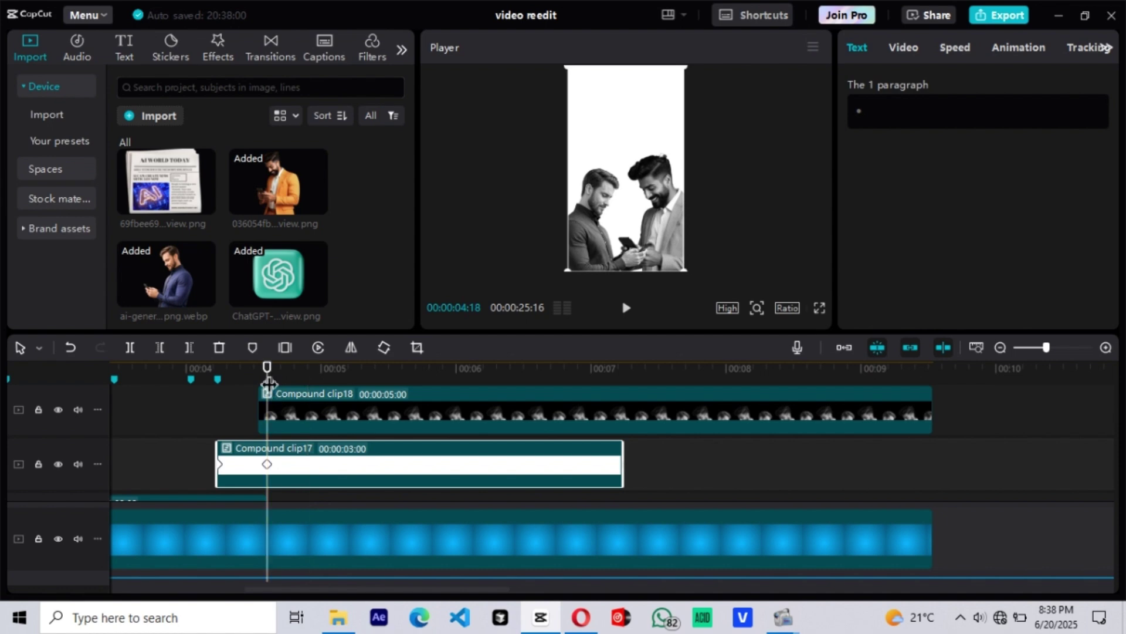
pyautogui.moveTo(299, 420); pyautogui.dragTo(294, 423)
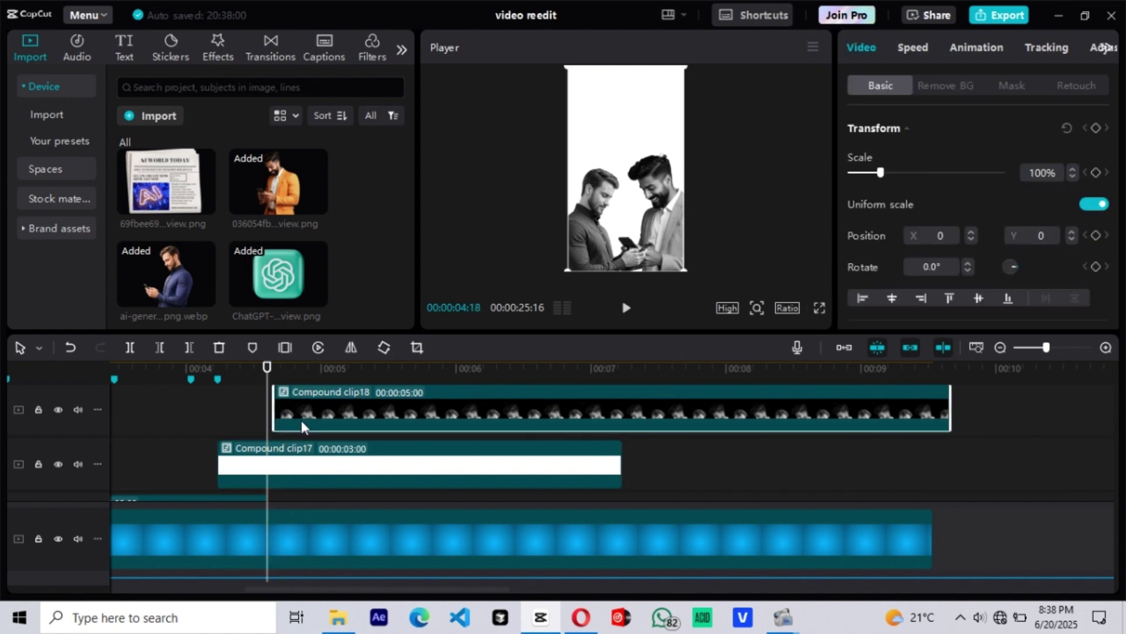
pyautogui.click(322, 368)
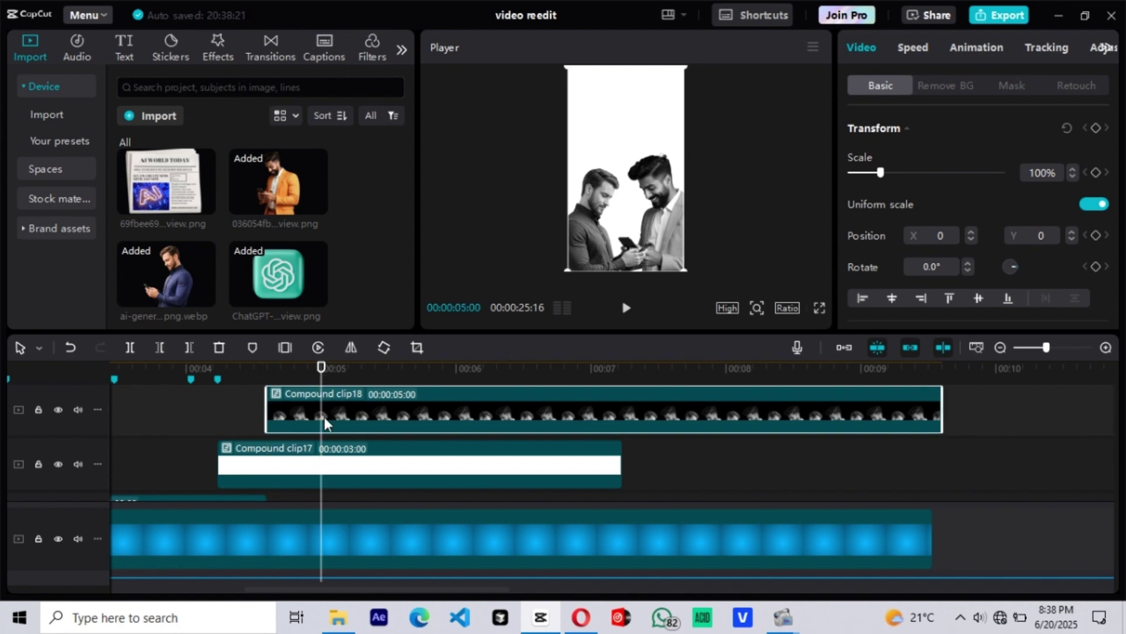
pyautogui.moveTo(1118, 176)
pyautogui.click(1096, 128)
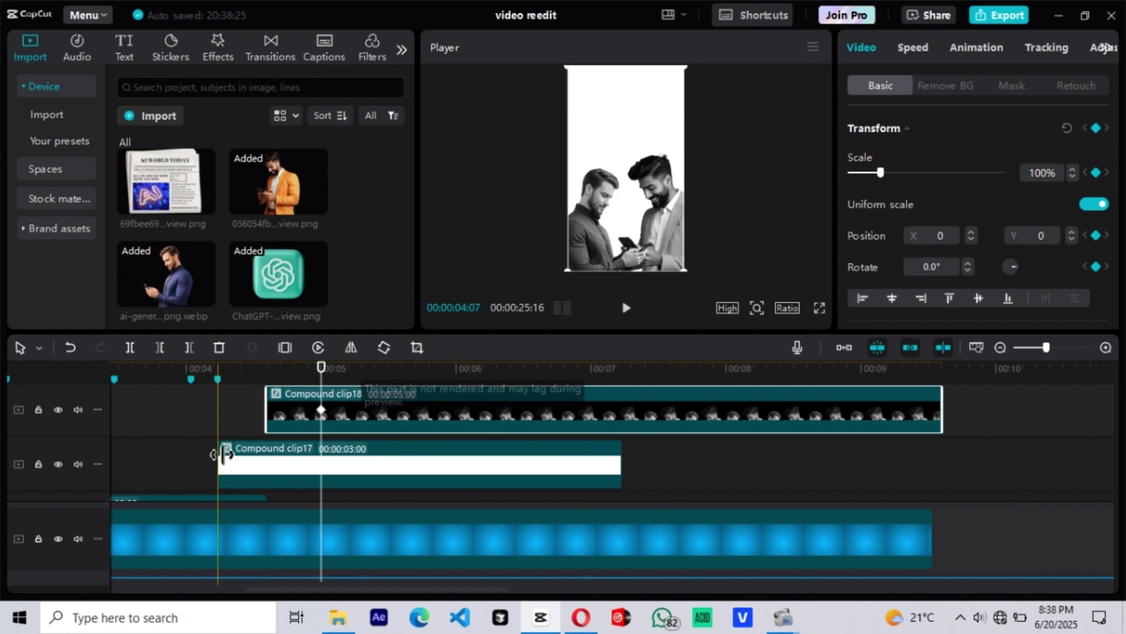
pyautogui.click(267, 369)
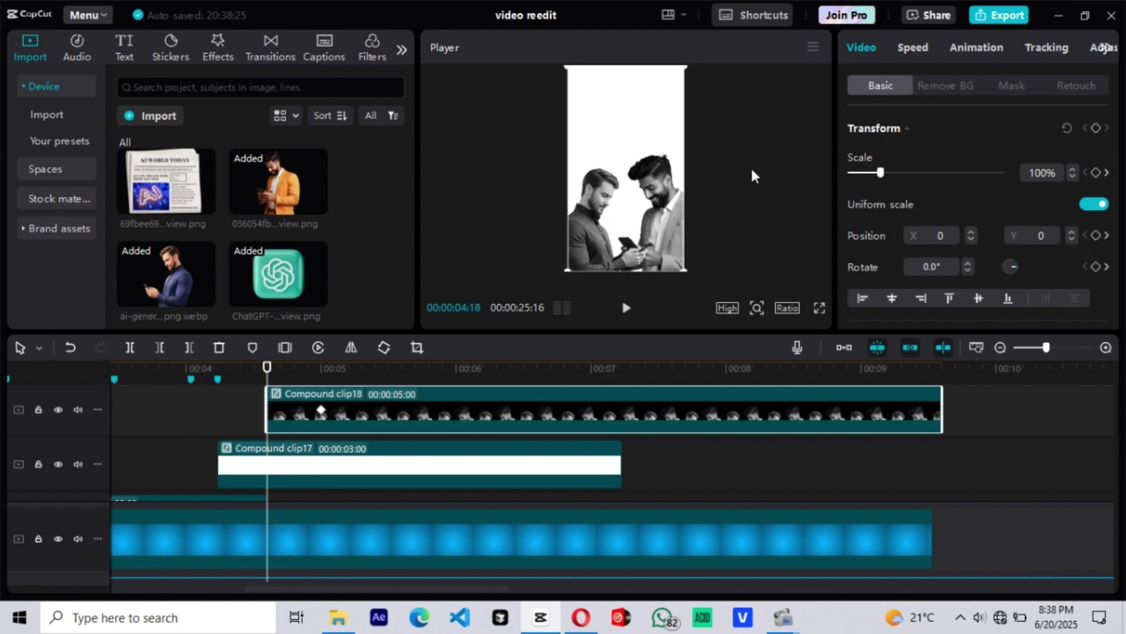
pyautogui.moveTo(638, 213); pyautogui.dragTo(640, 326)
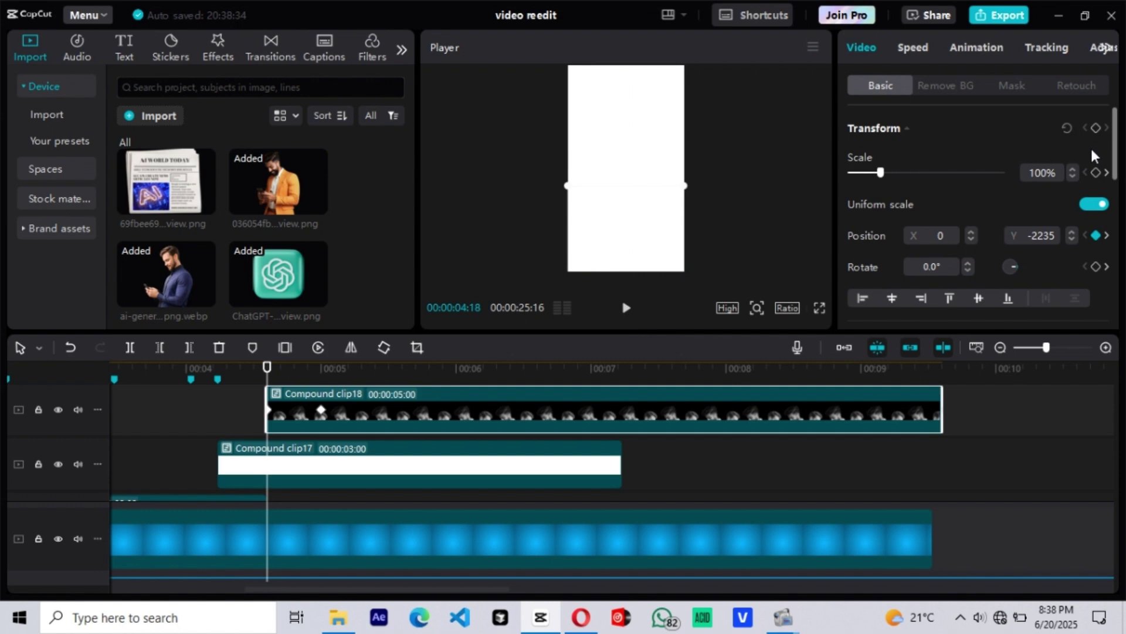
# Apply Cubic Out easing to Compound clip18's Position Y keyframe graph.
pyautogui.rightClick(397, 408)
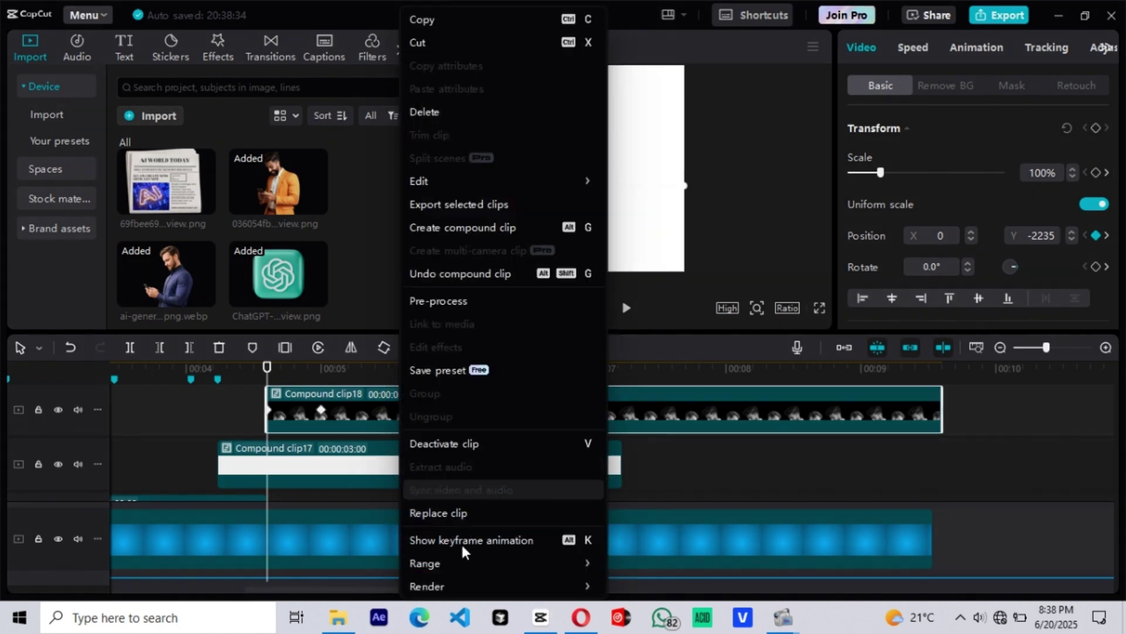
pyautogui.click(457, 539)
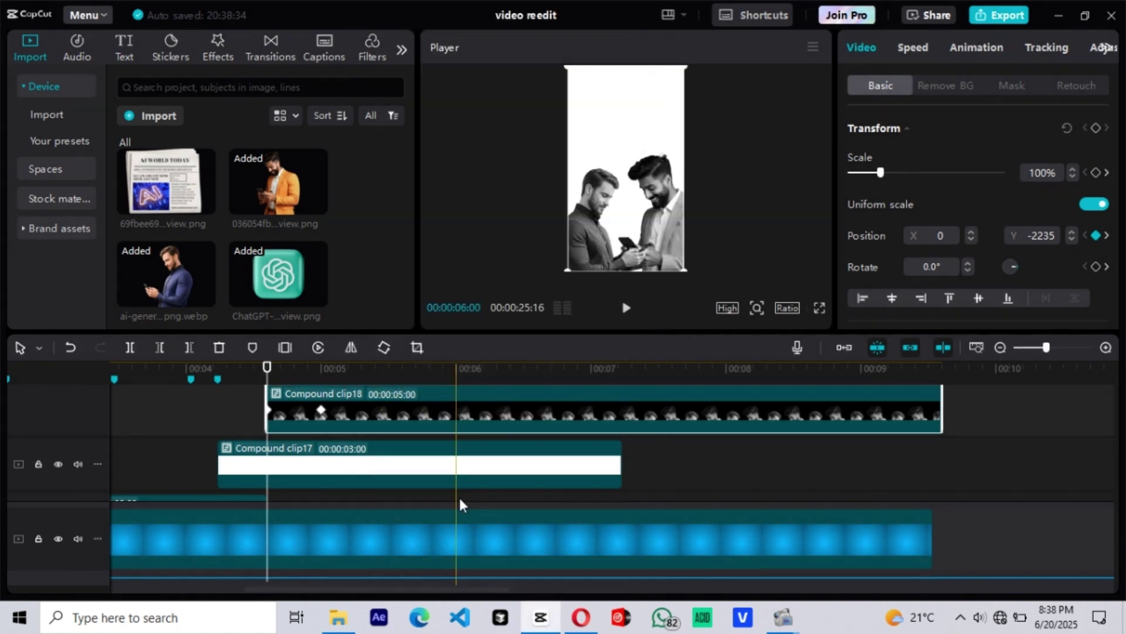
pyautogui.click(576, 423)
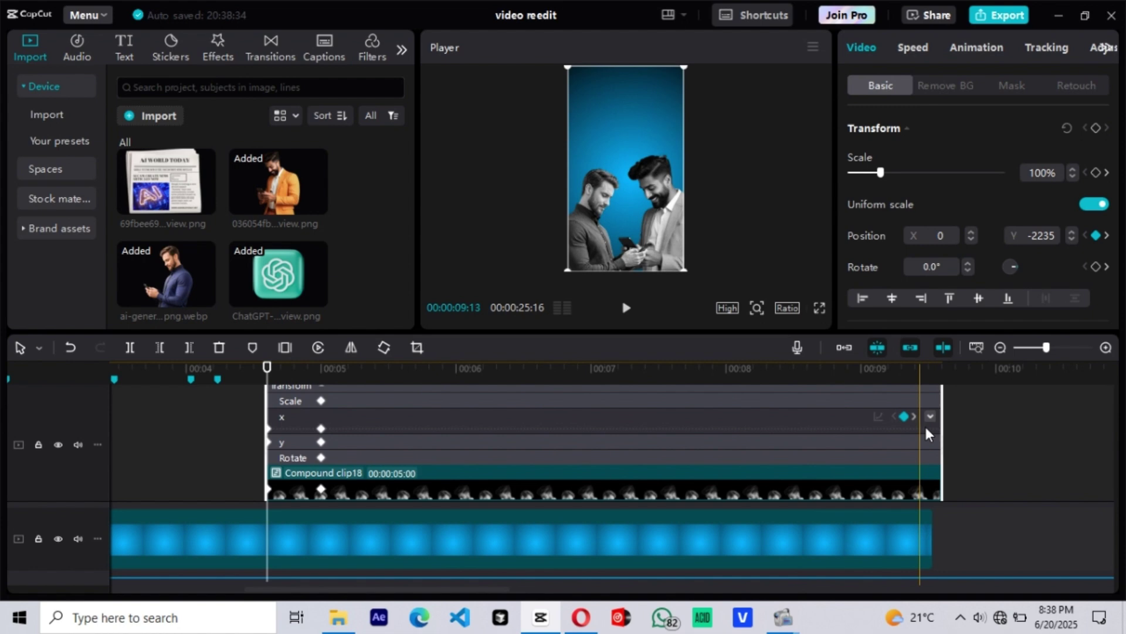
pyautogui.click(931, 417)
pyautogui.click(879, 399)
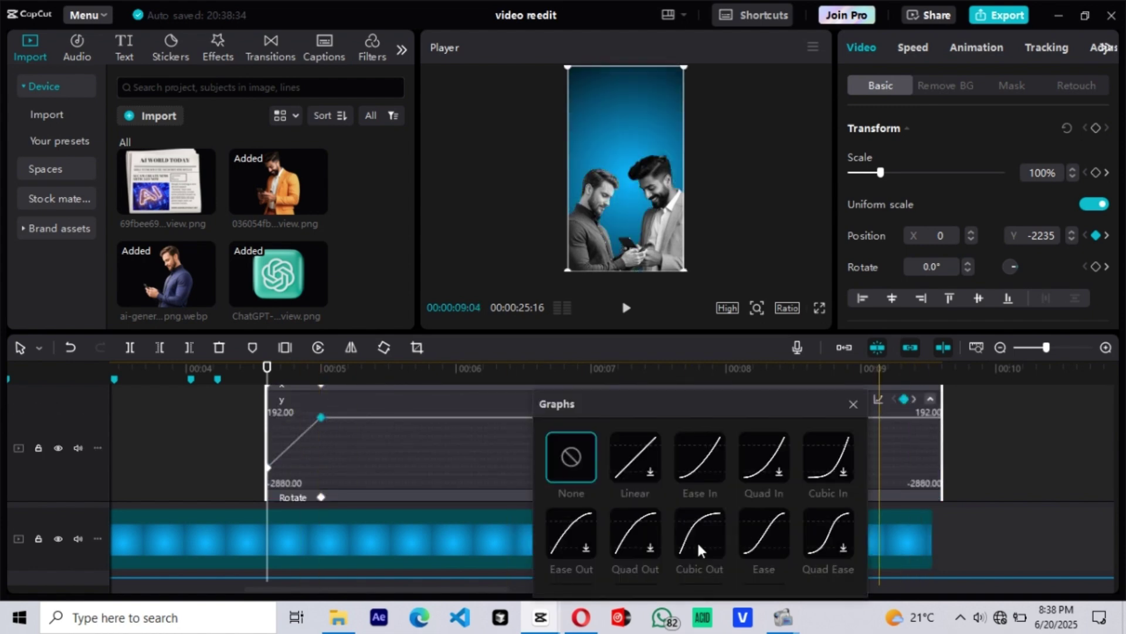
pyautogui.click(701, 535)
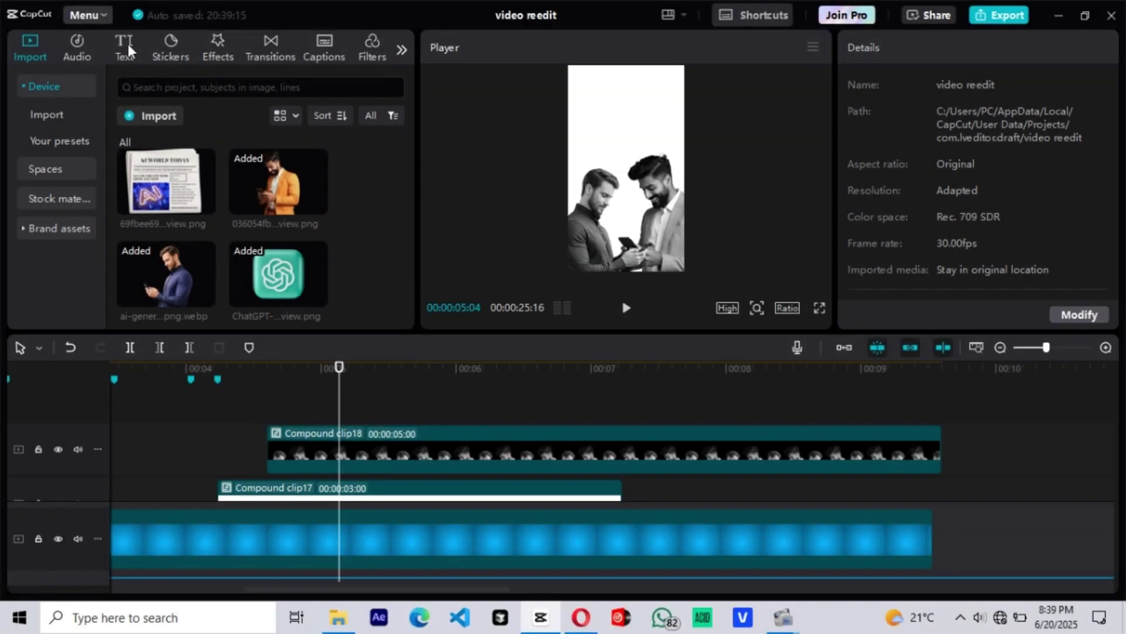
# Add a default text clip reading '200 M', colour it green, resize it and move it above the men.
pyautogui.click(129, 47)
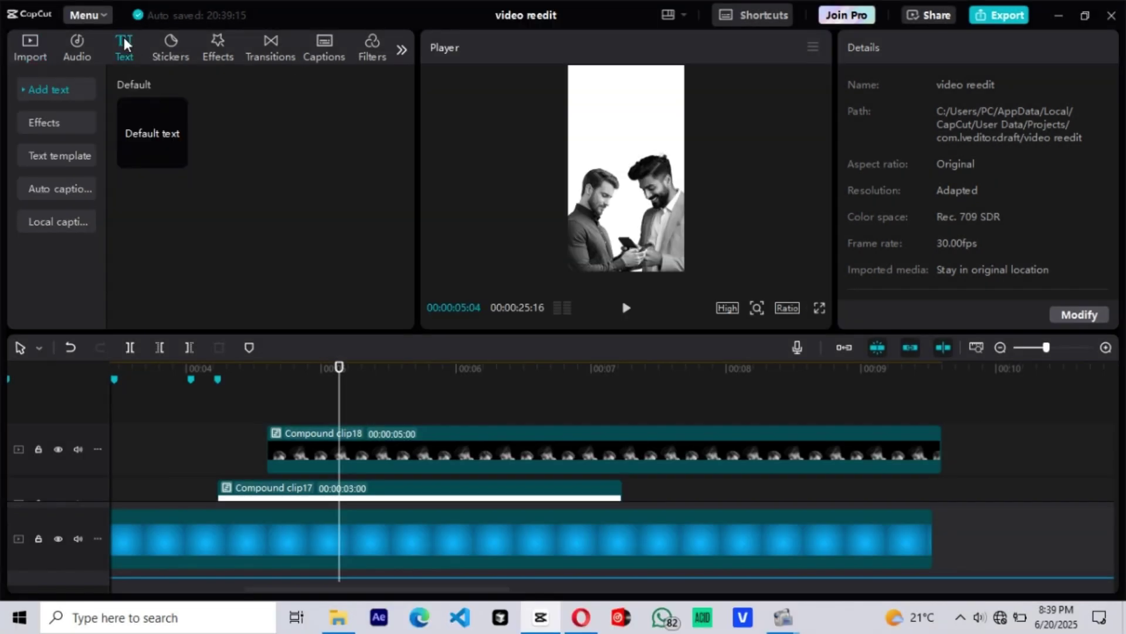
pyautogui.moveTo(149, 122); pyautogui.dragTo(372, 417)
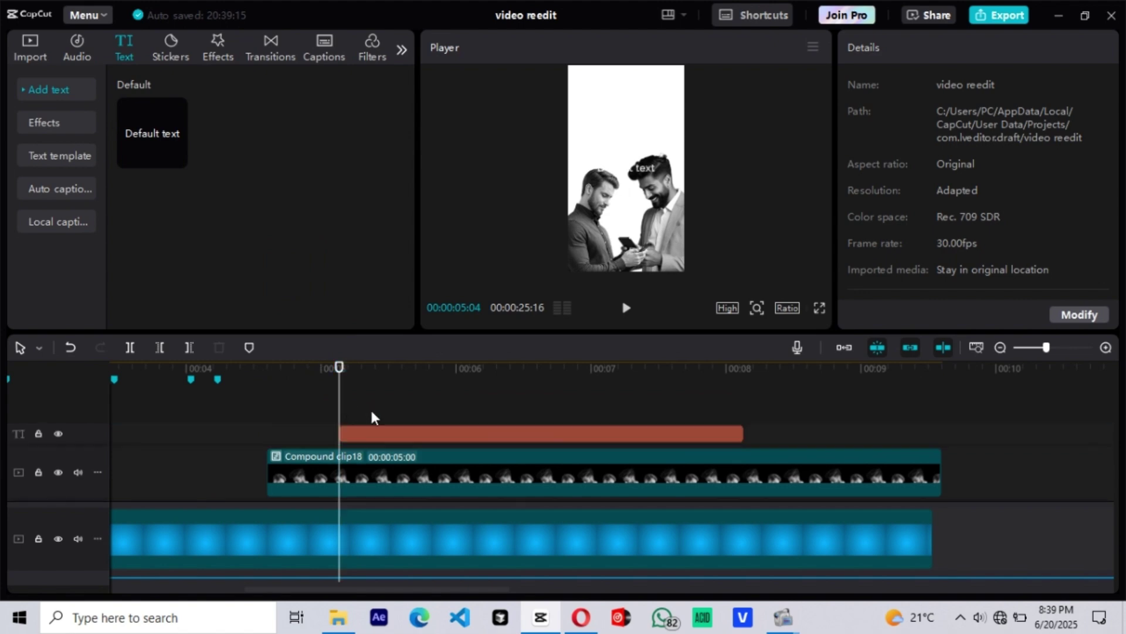
pyautogui.click(440, 421)
pyautogui.write('200 M')
pyautogui.click(965, 211)
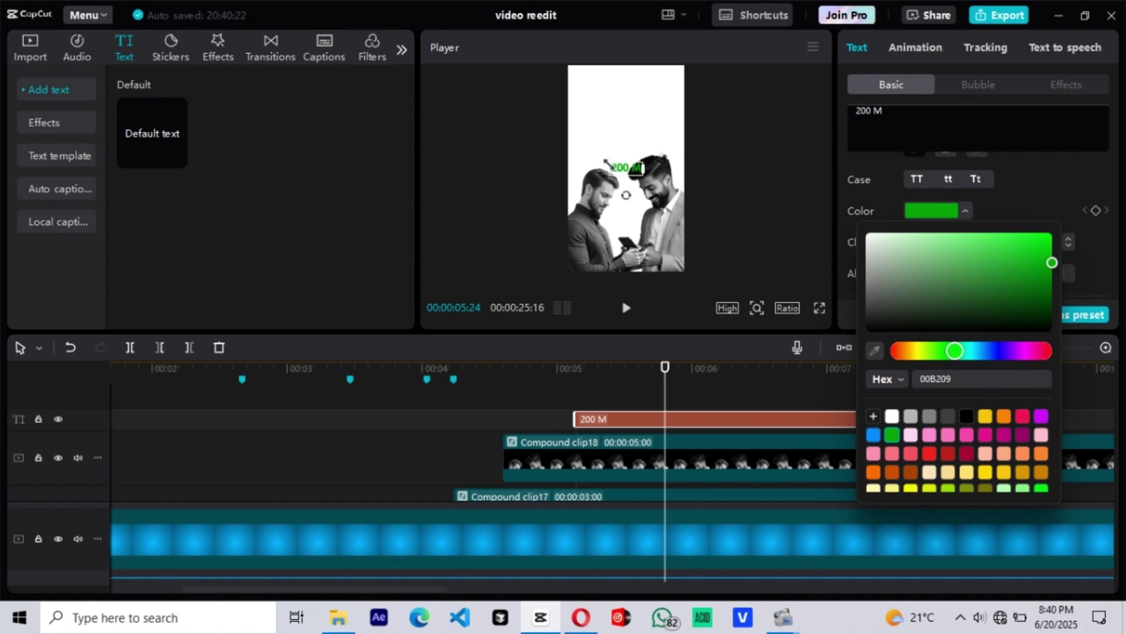
pyautogui.moveTo(609, 161); pyautogui.dragTo(549, 142)
pyautogui.click(558, 144)
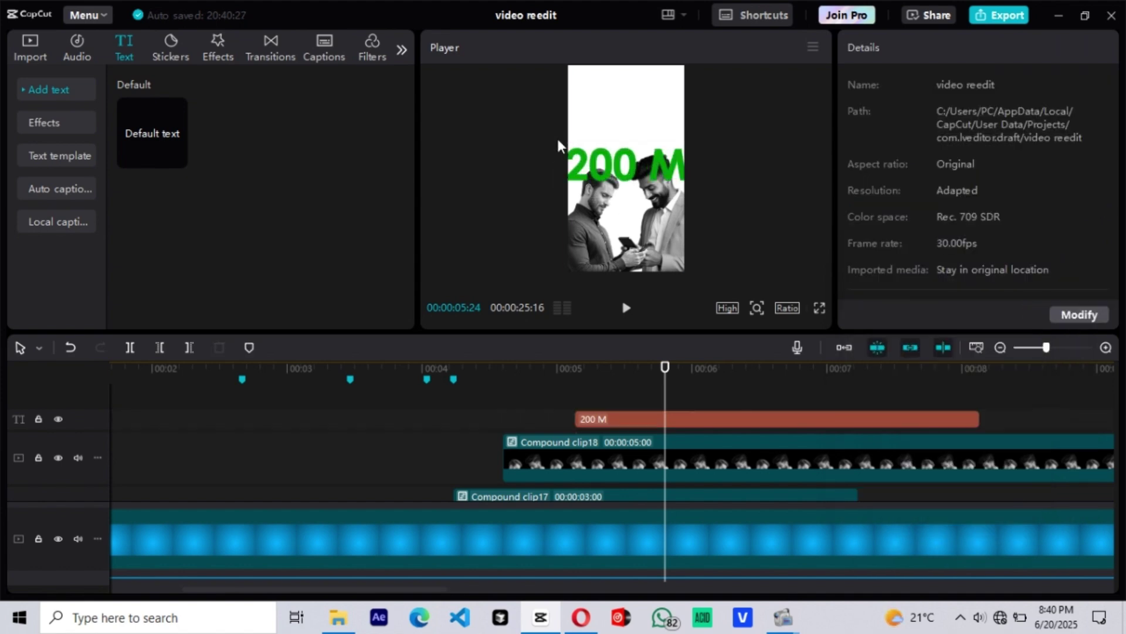
pyautogui.click(669, 420)
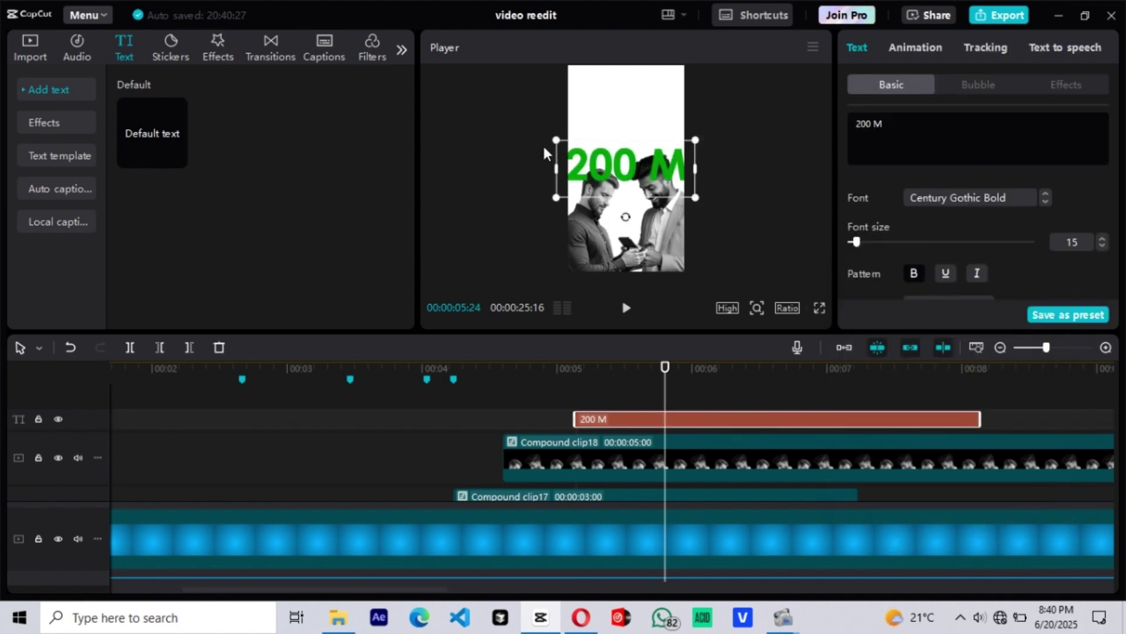
pyautogui.moveTo(557, 141); pyautogui.dragTo(569, 145)
pyautogui.moveTo(637, 167); pyautogui.dragTo(641, 126)
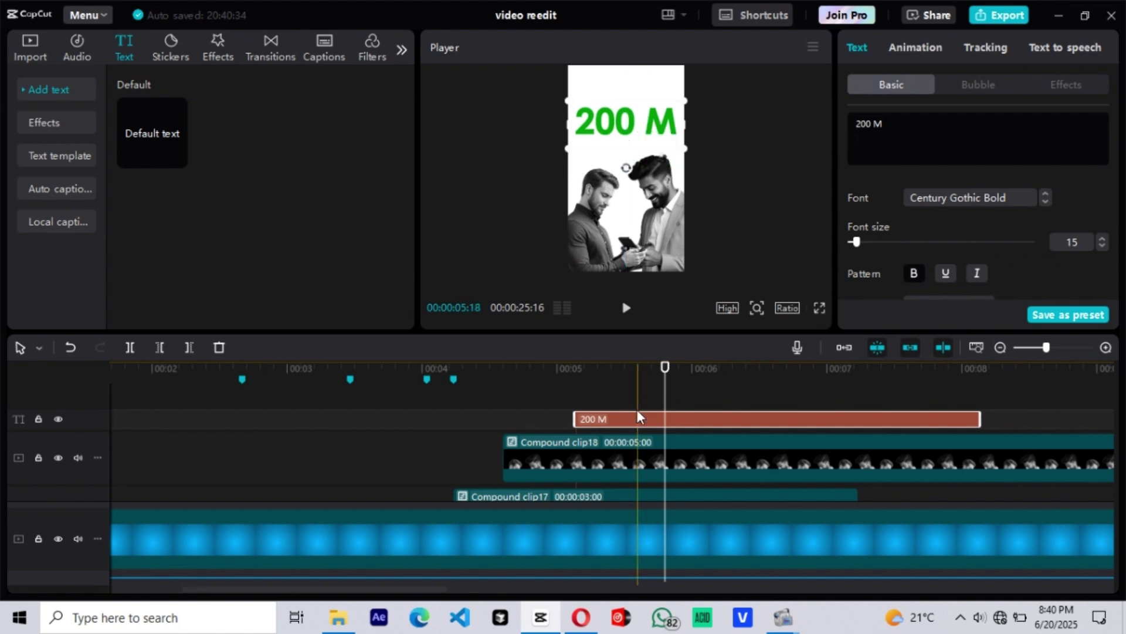
# Copy and paste the '200 M' title onto extra text tracks.
pyautogui.hotkey('ctrl', 'v')
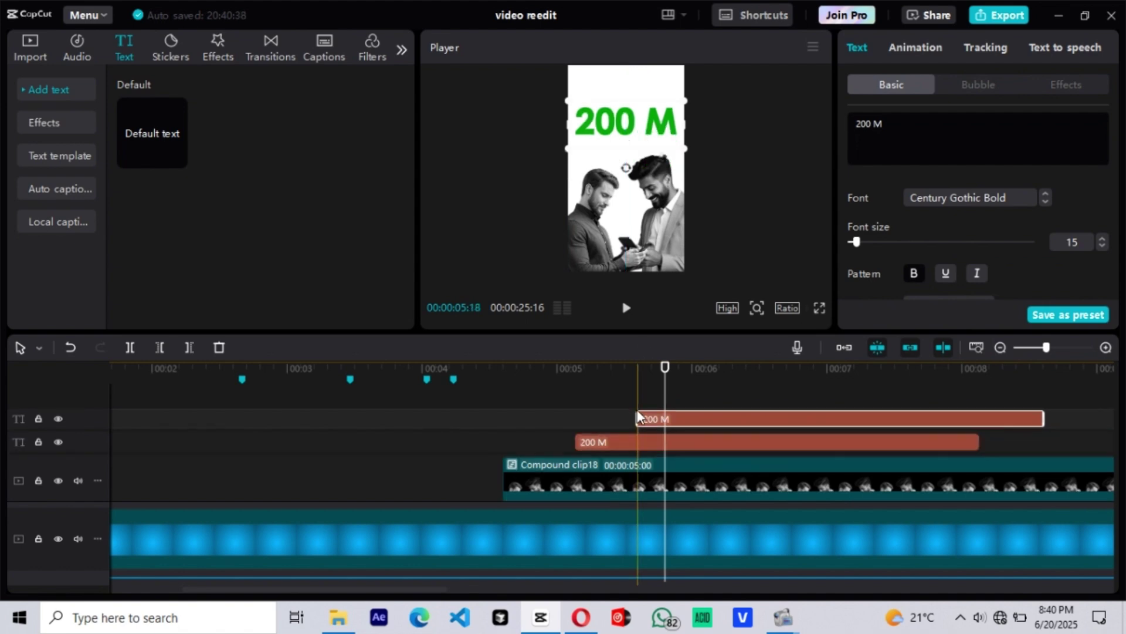
pyautogui.hotkey('ctrl', 'v')
pyautogui.hotkey('ctrl', 'v')
pyautogui.hotkey('ctrl', 'v')
pyautogui.click(652, 450)
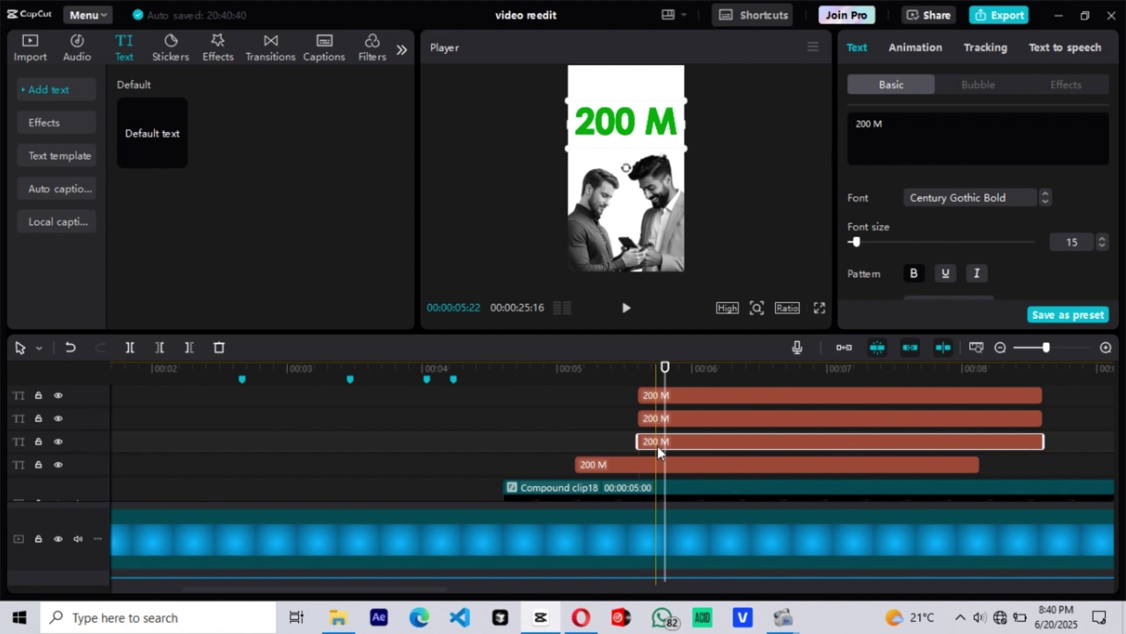
pyautogui.click(624, 470)
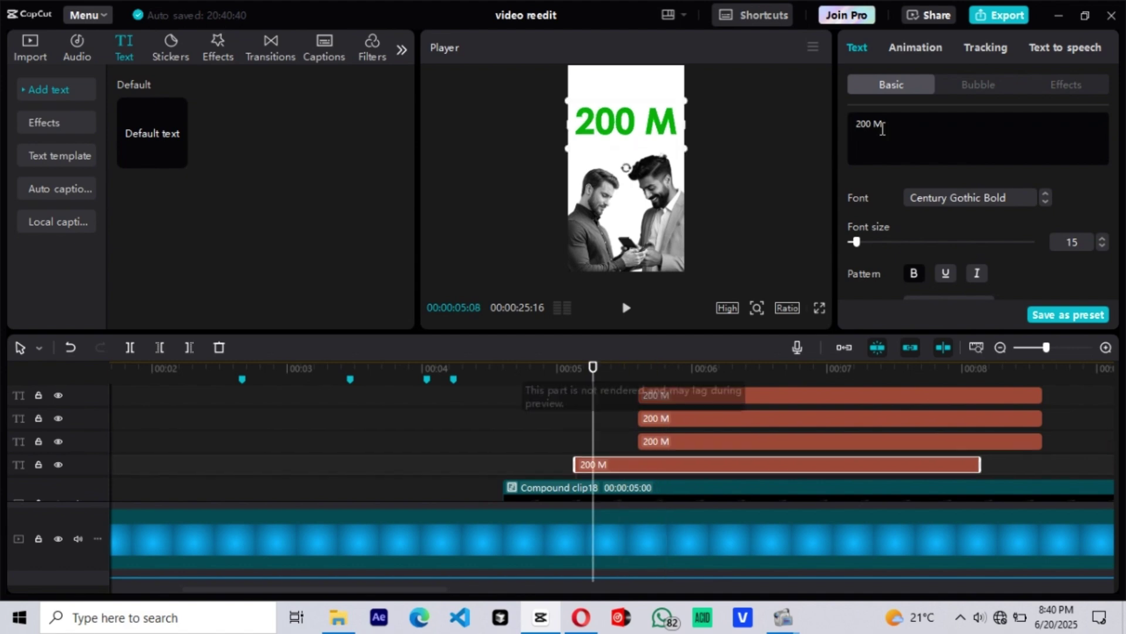
# Trim each title copy down to a single character: 2, 0, 0 and M.
pyautogui.press('BackSpace')
pyautogui.press('BackSpace')
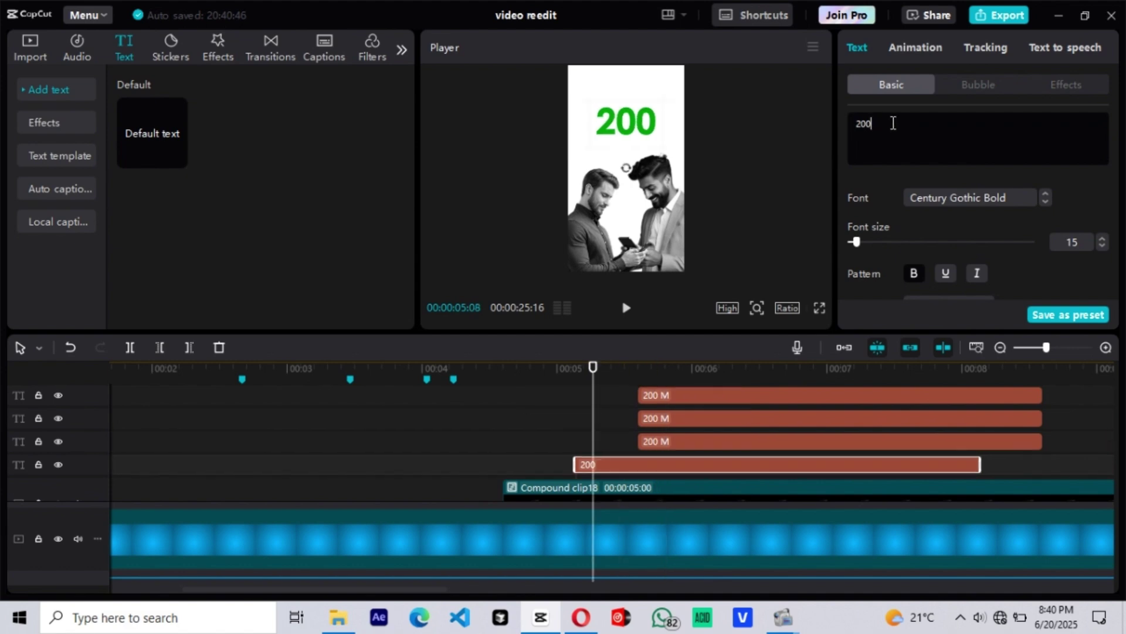
pyautogui.press('BackSpace')
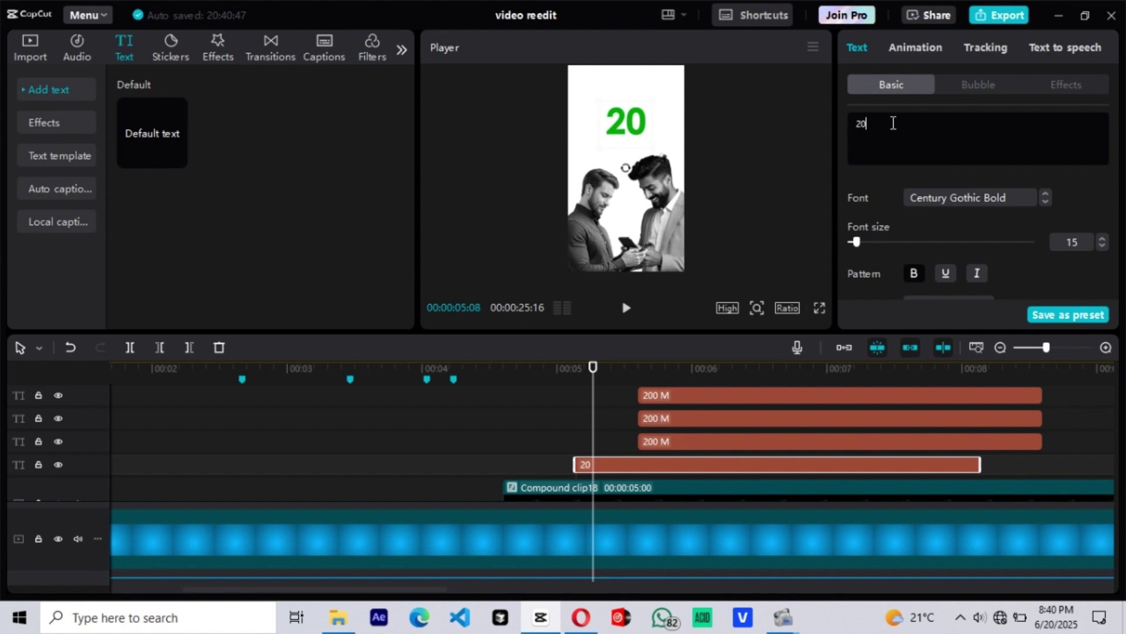
pyautogui.hotkey('ctrl', 'z')
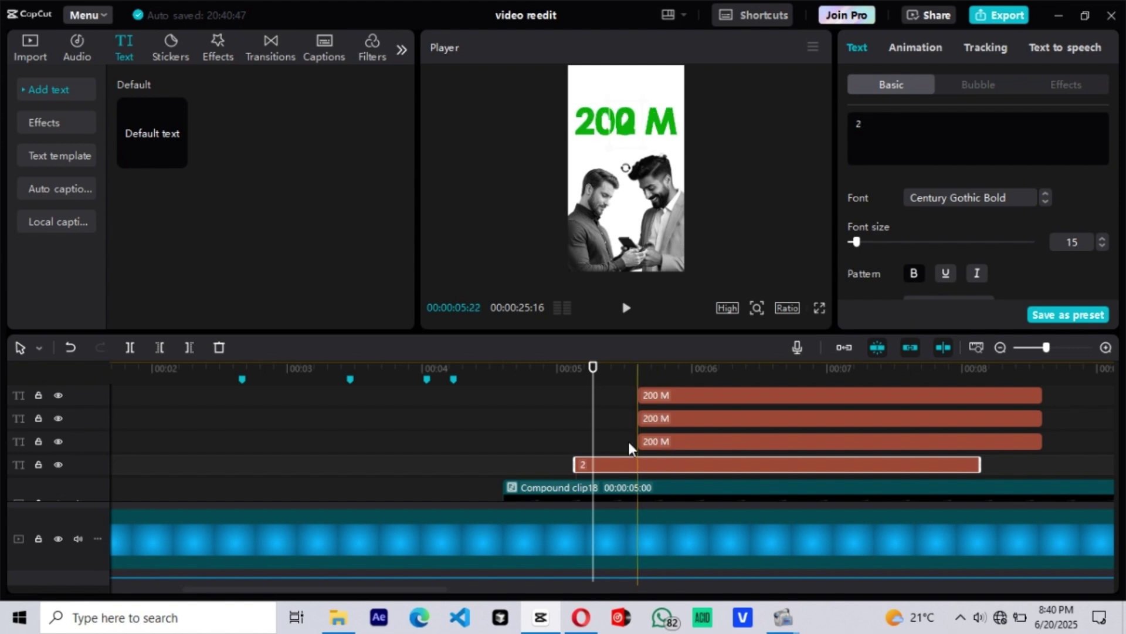
pyautogui.hotkey('ctrl', 'z')
pyautogui.hotkey('ctrl', 'z')
pyautogui.hotkey('ctrl', 'z')
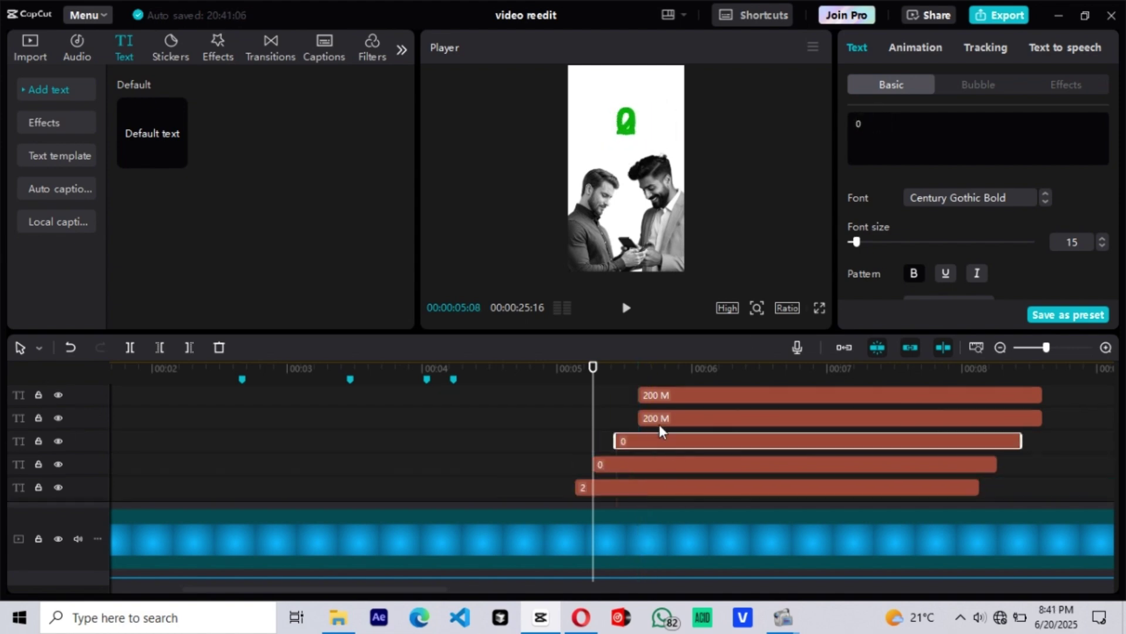
pyautogui.hotkey('ctrl', 'z')
pyautogui.hotkey('ctrl', 'z')
pyautogui.hotkey('ctrl', 'shift', 'z')
pyautogui.click(719, 369)
pyautogui.hotkey('ctrl', 'z')
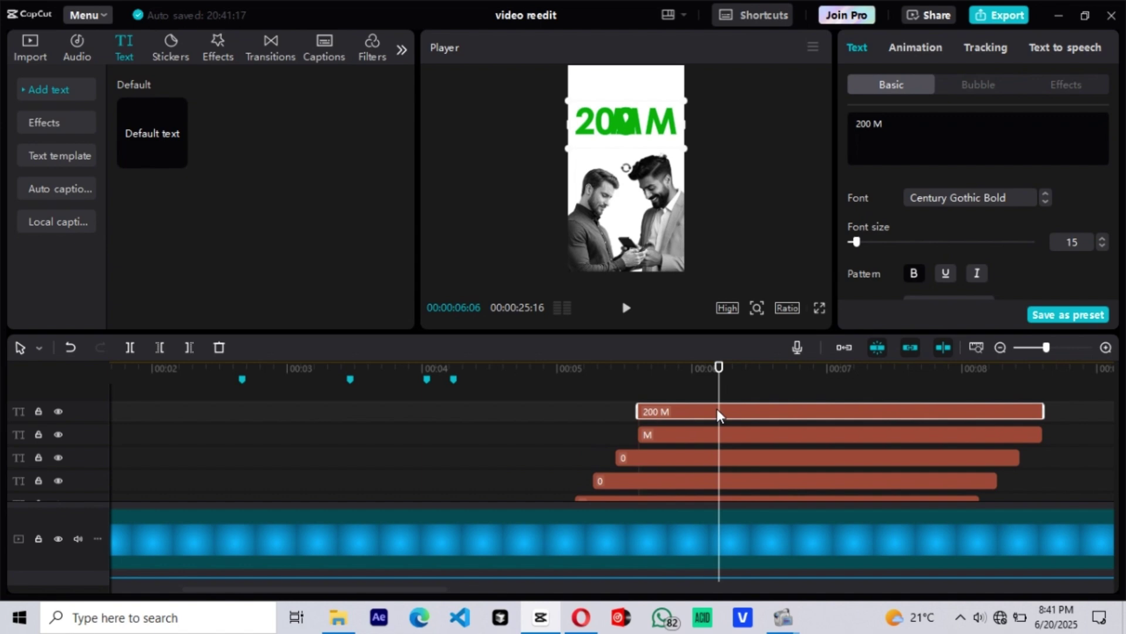
pyautogui.hotkey('ctrl', 'shift', 'z')
pyautogui.click(610, 126)
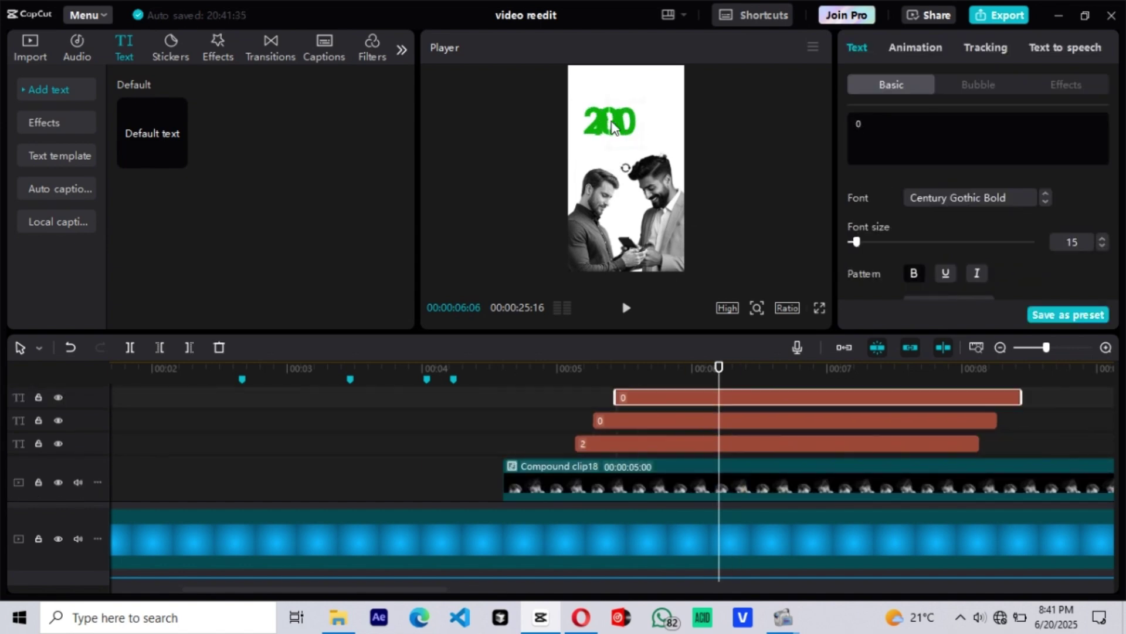
pyautogui.hotkey('ctrl', 'z')
# Drag the 2, 0, 0 and M pieces into one row spelling '200 M' over the men.
pyautogui.moveTo(647, 124)
pyautogui.mouseDown()
pyautogui.moveTo(656, 125)
pyautogui.moveTo(611, 126)
pyautogui.moveTo(605, 164)
pyautogui.mouseUp()
pyautogui.click(612, 124)
pyautogui.click(646, 229)
pyautogui.moveTo(584, 123); pyautogui.dragTo(586, 165)
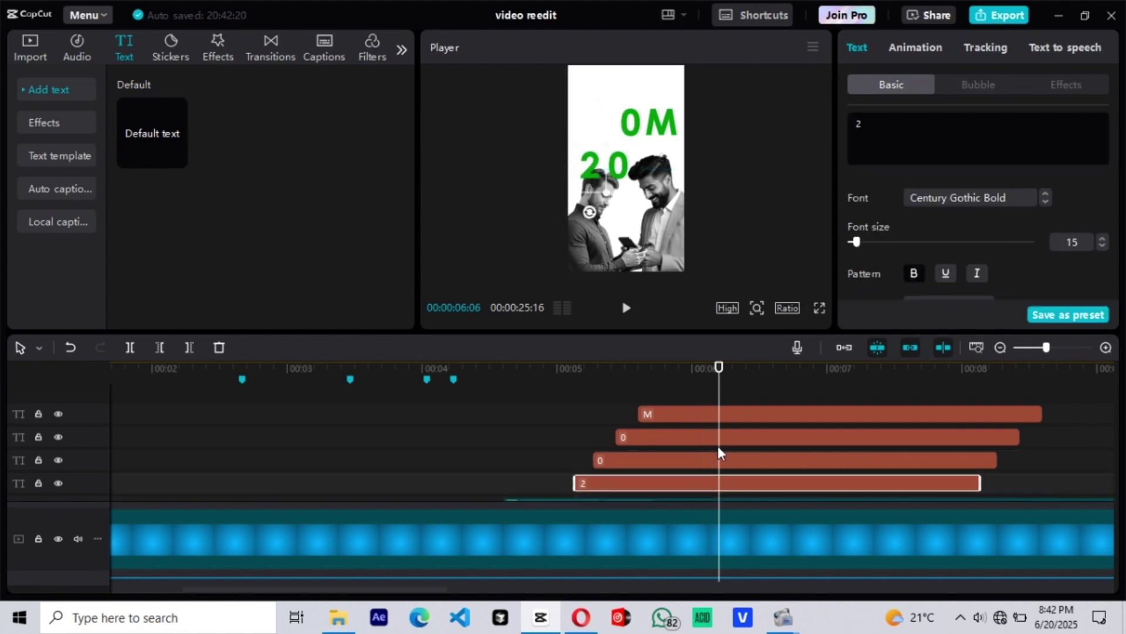
pyautogui.moveTo(629, 123); pyautogui.dragTo(640, 166)
pyautogui.click(780, 413)
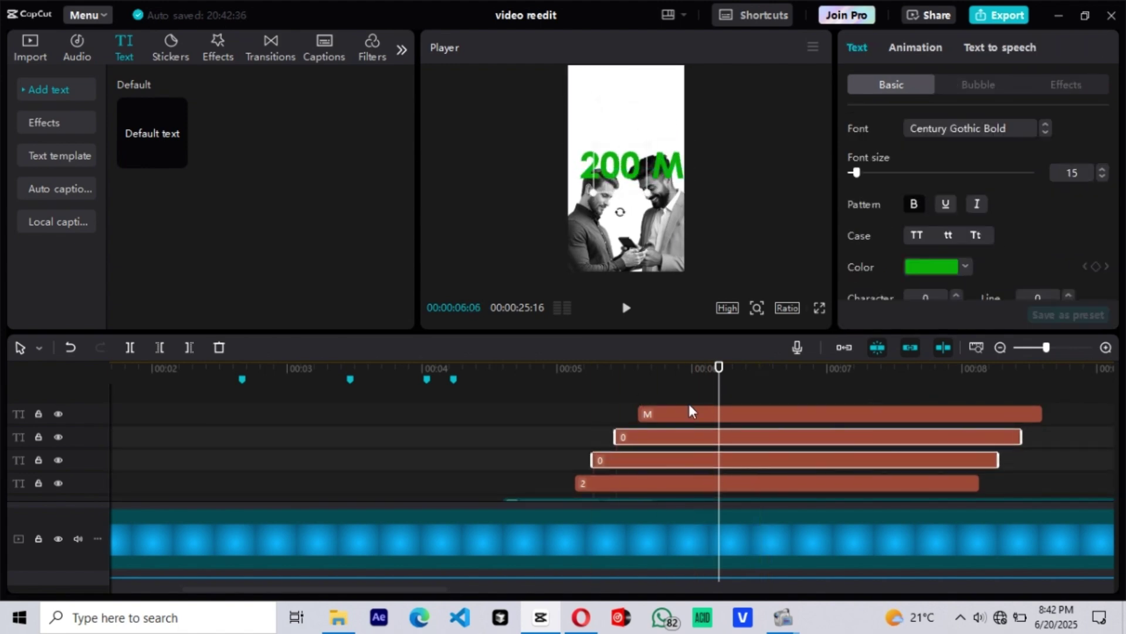
pyautogui.click(657, 238)
pyautogui.click(729, 414)
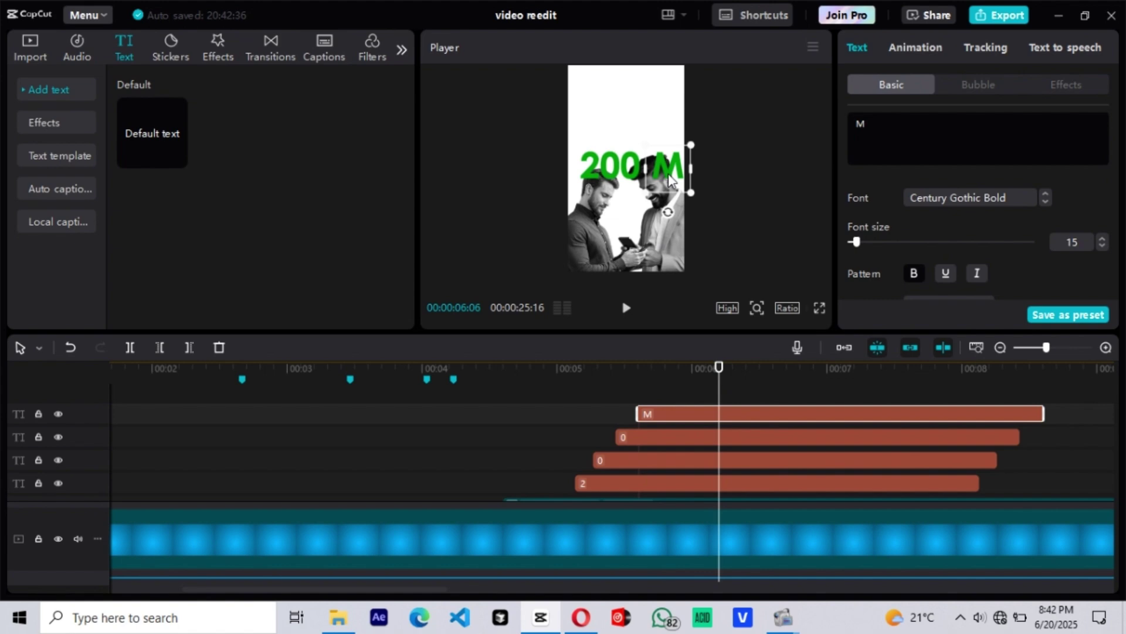
pyautogui.moveTo(679, 179); pyautogui.dragTo(663, 174)
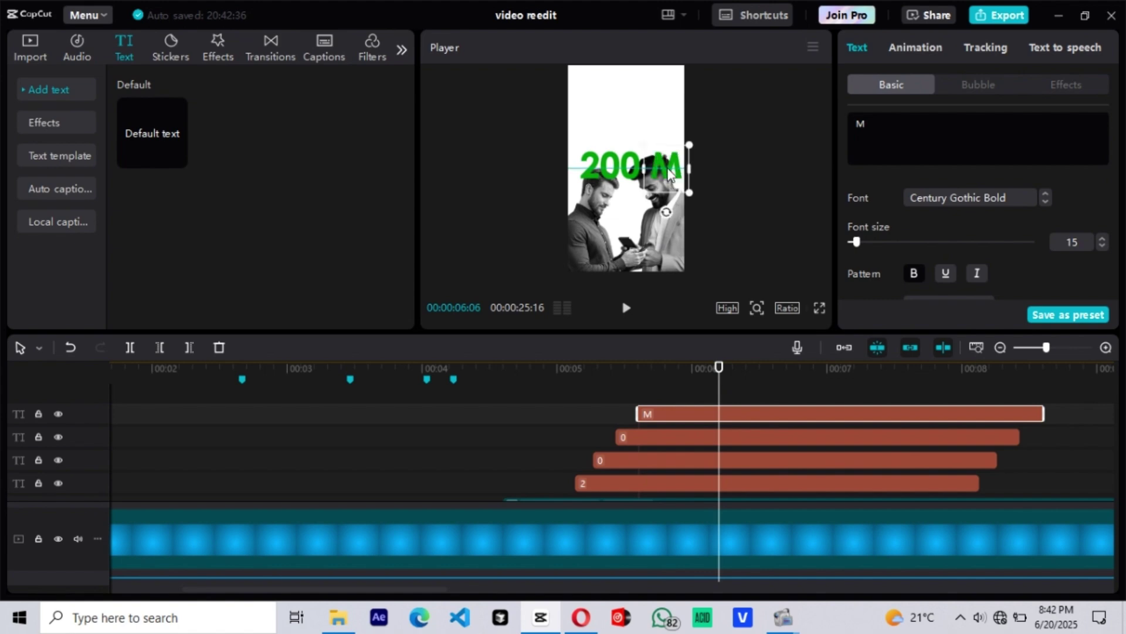
pyautogui.click(585, 394)
pyautogui.scroll(-1, 637, 411)
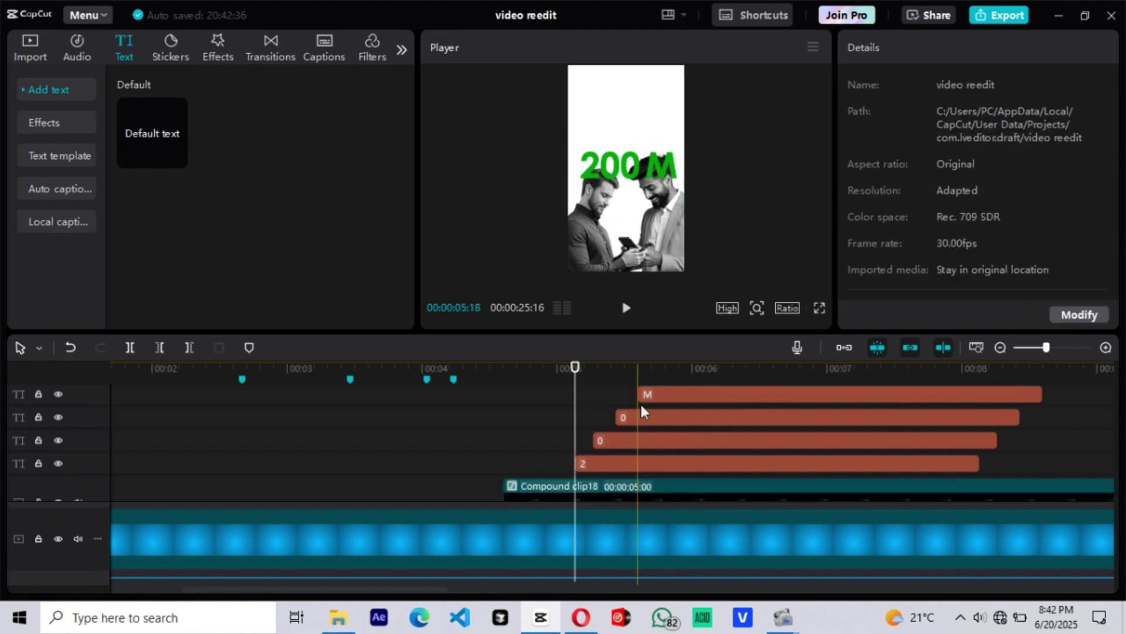
pyautogui.click(594, 369)
pyautogui.click(587, 463)
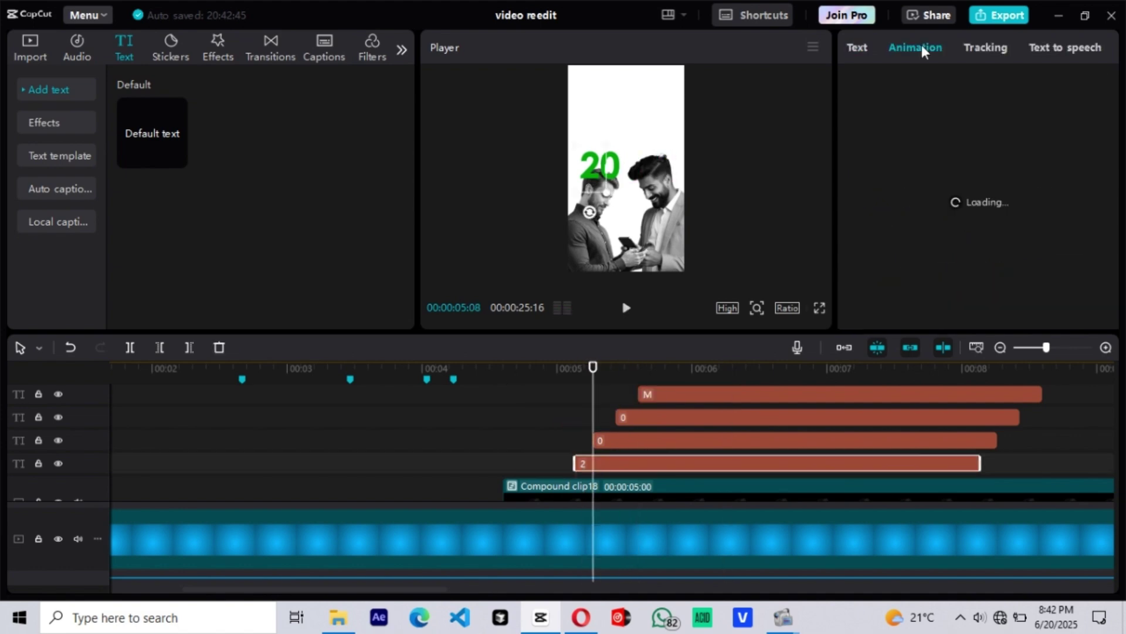
pyautogui.click(575, 368)
pyautogui.click(594, 368)
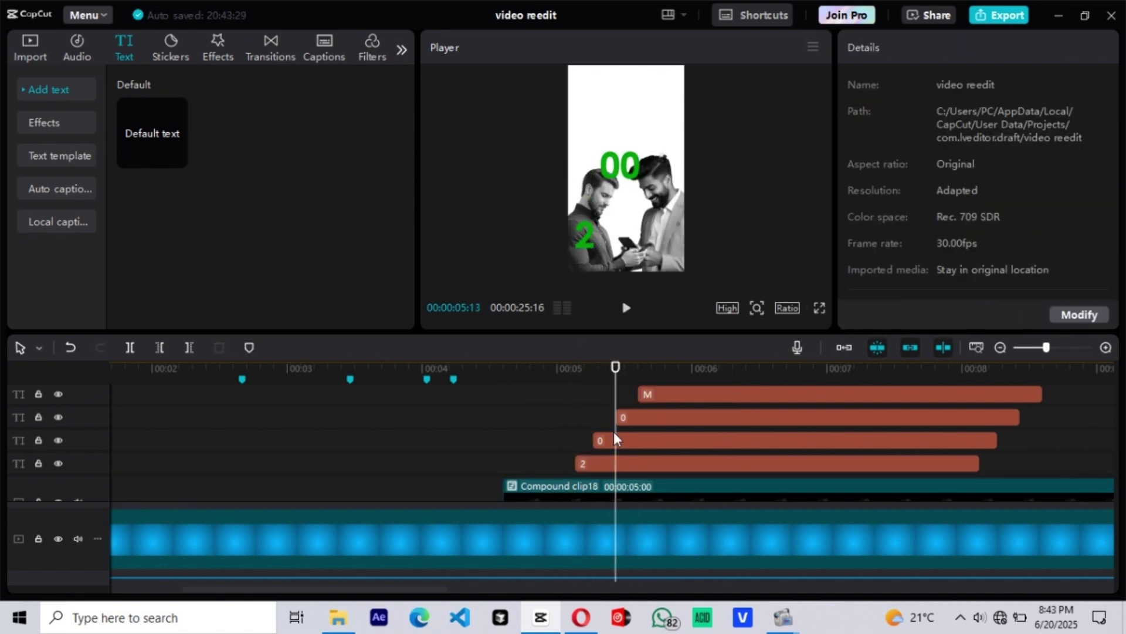
pyautogui.click(599, 440)
pyautogui.click(639, 417)
pyautogui.click(593, 368)
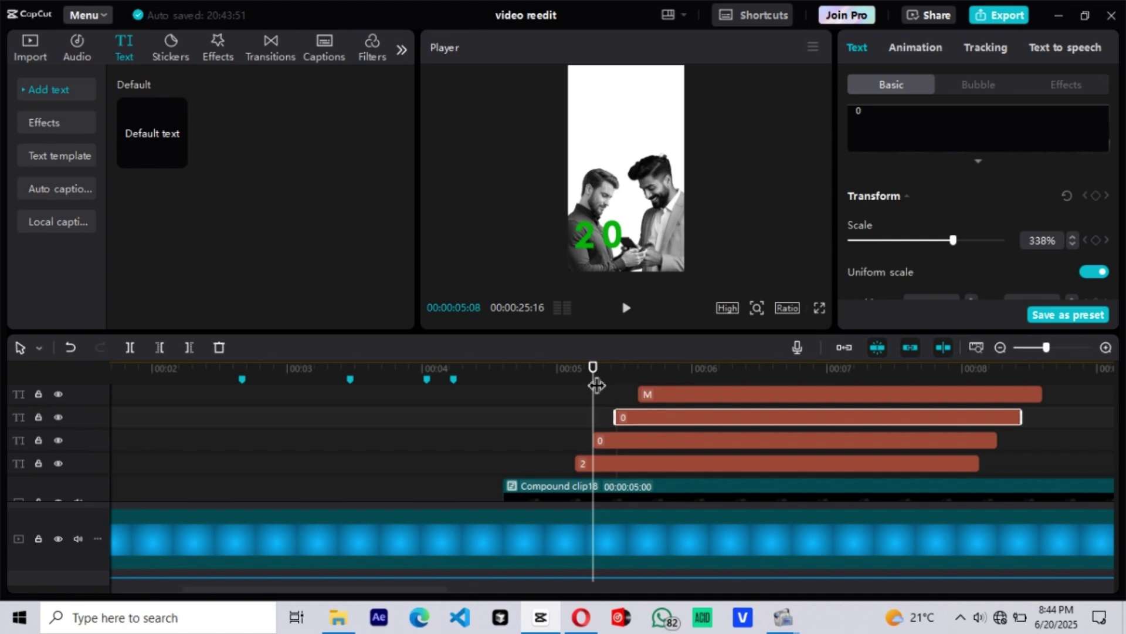
pyautogui.click(584, 463)
pyautogui.click(575, 368)
pyautogui.click(684, 370)
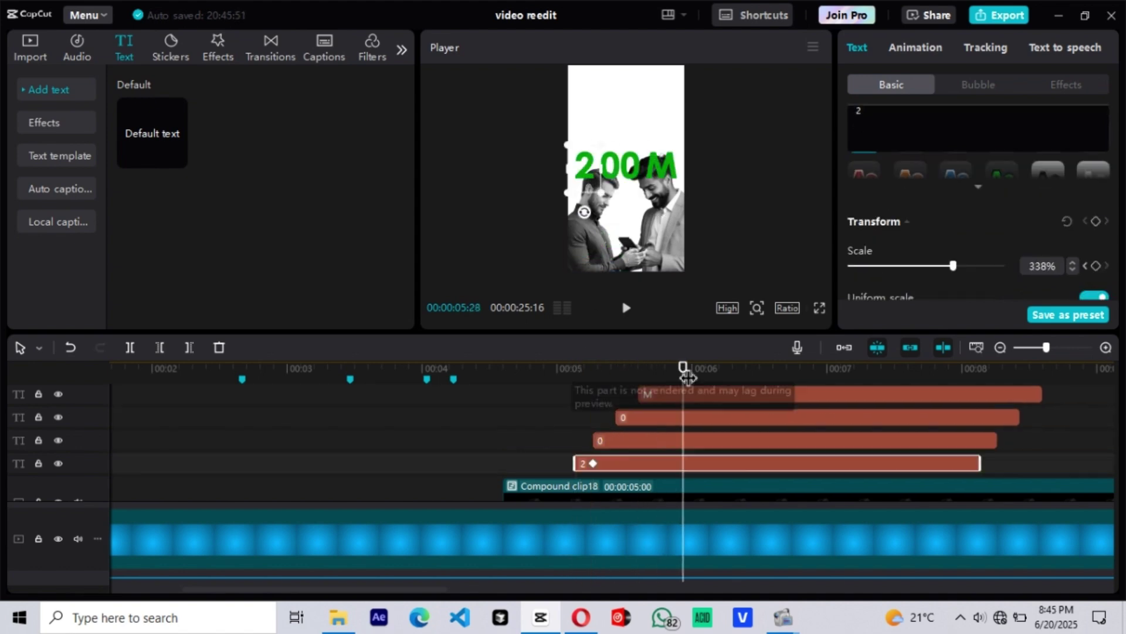
pyautogui.click(593, 463)
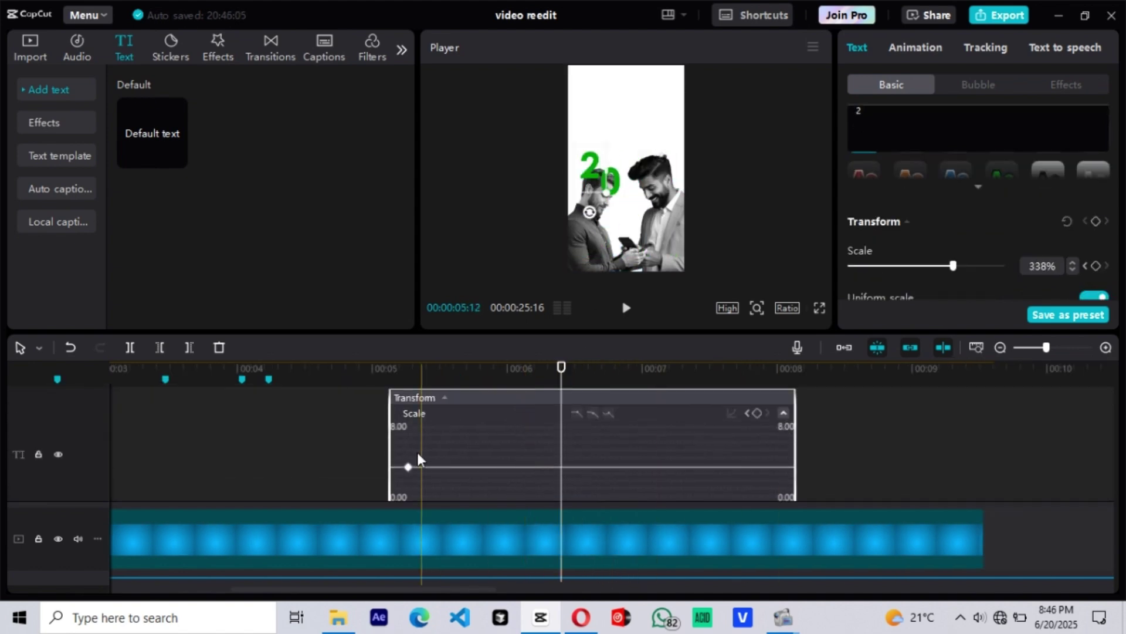
pyautogui.click(417, 452)
pyautogui.click(647, 440)
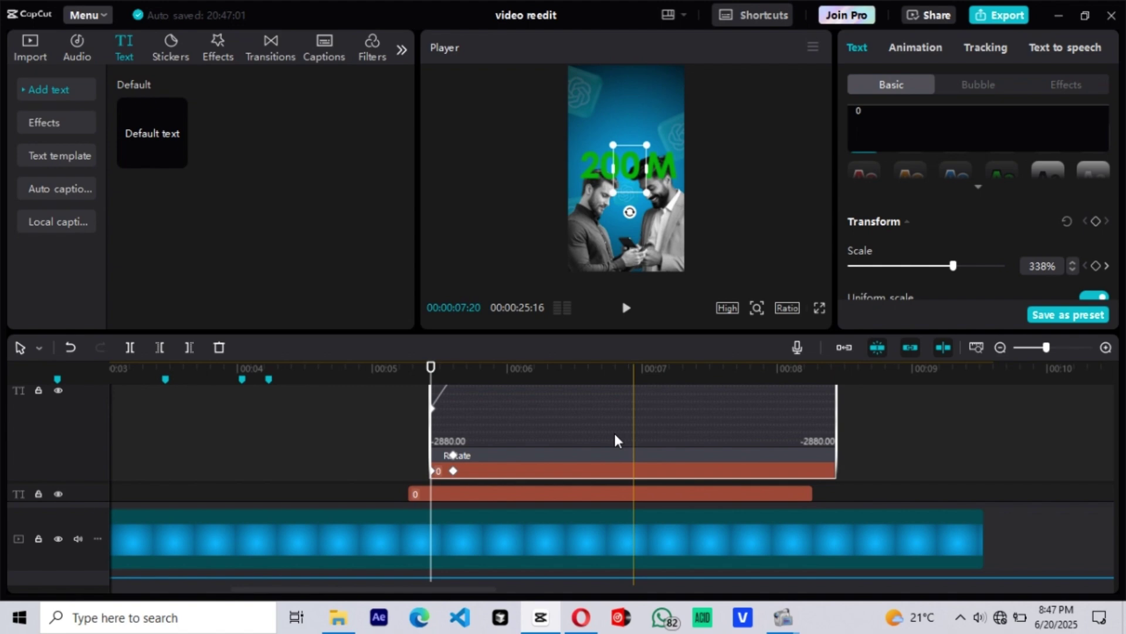
pyautogui.click(847, 437)
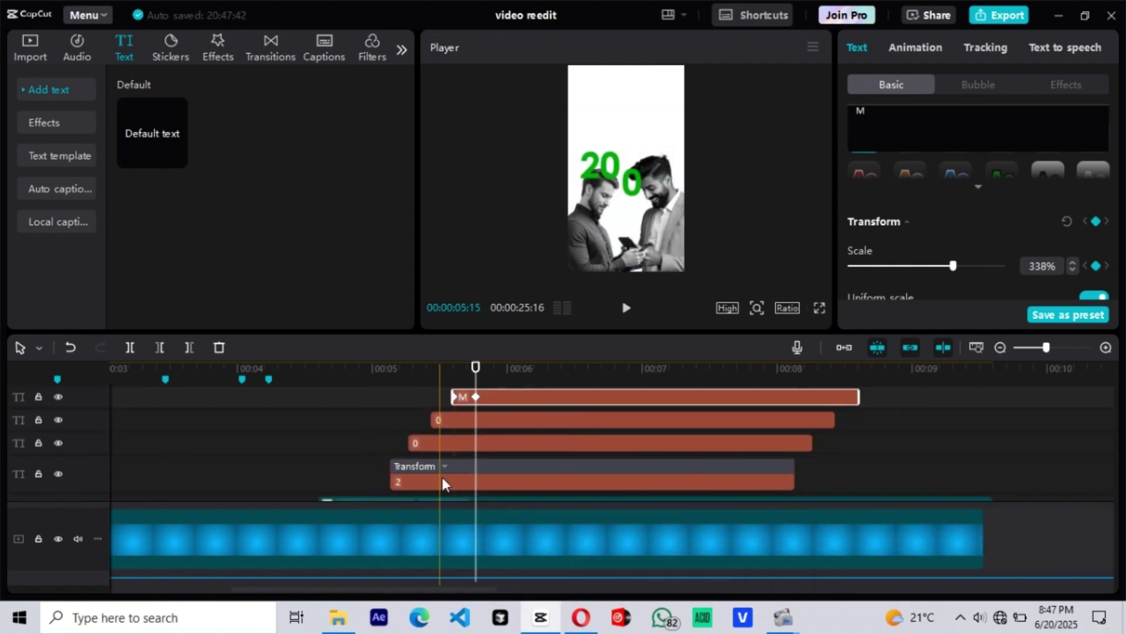
pyautogui.click(406, 468)
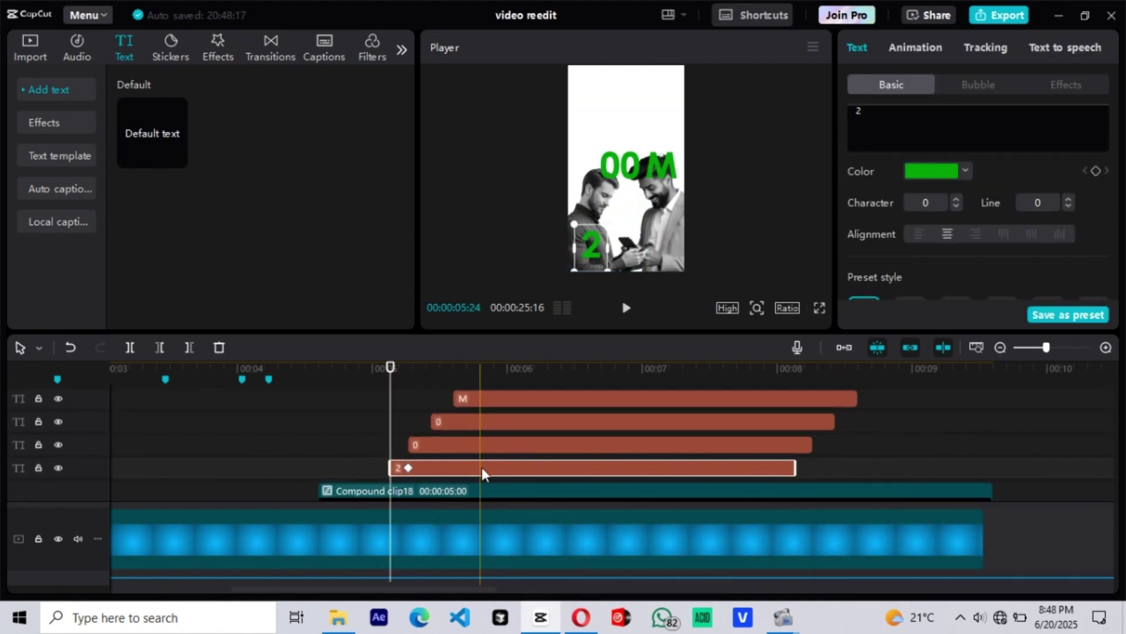
pyautogui.click(410, 467)
pyautogui.click(622, 467)
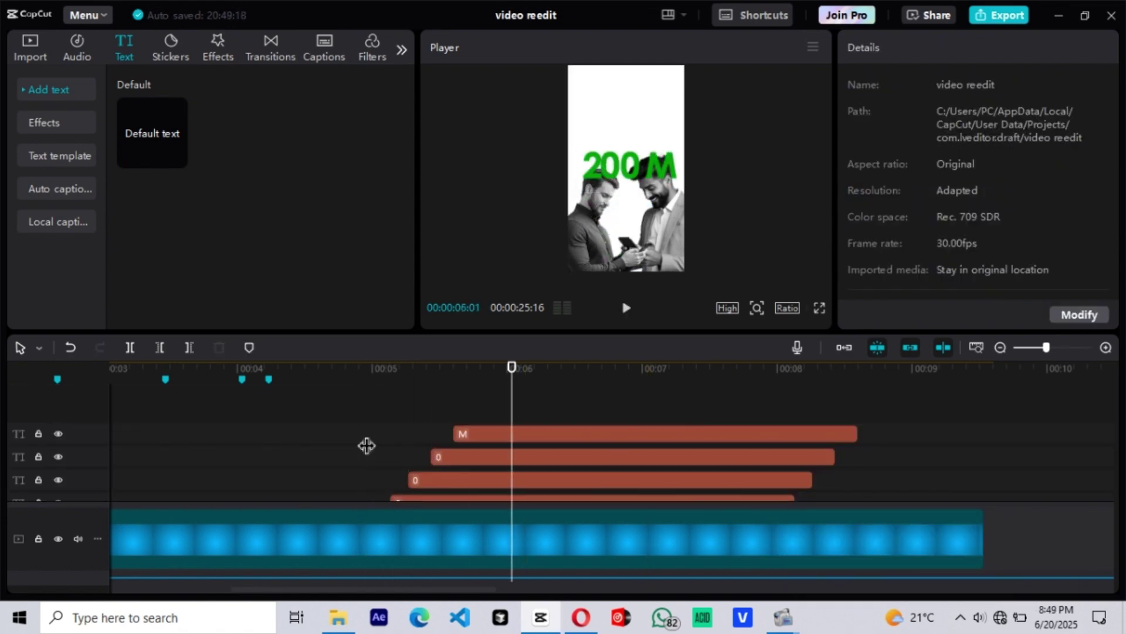
pyautogui.click(433, 422)
pyautogui.click(515, 420)
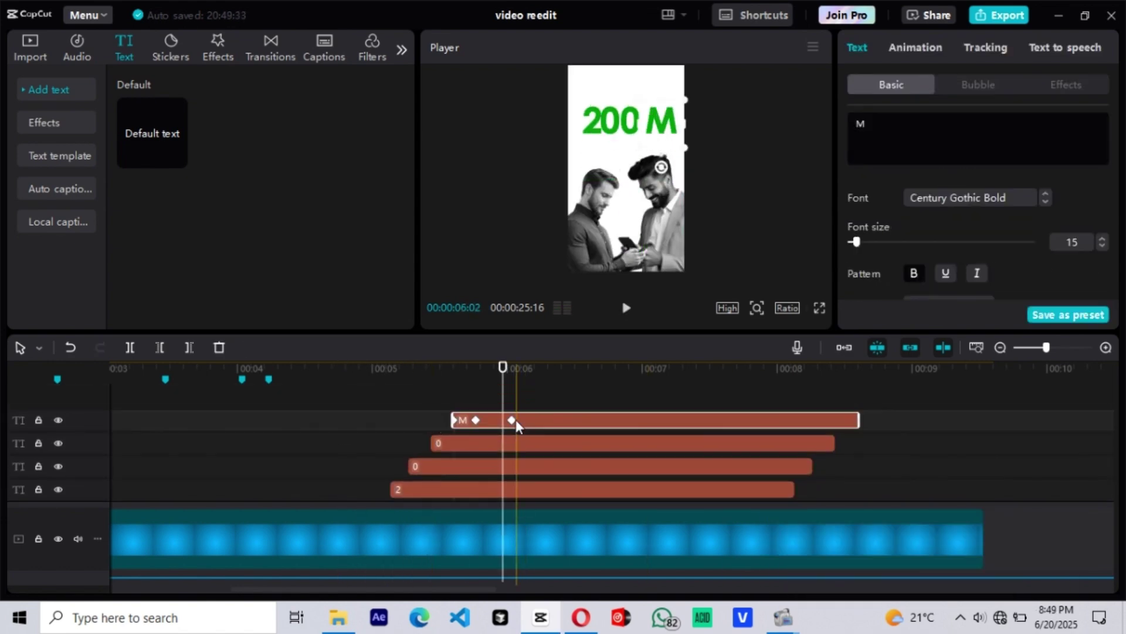
# Merge the four letter clips into one compound clip and move the title higher above the men.
pyautogui.keyDown('ctrl'); pyautogui.click(434, 443); pyautogui.keyUp('ctrl')
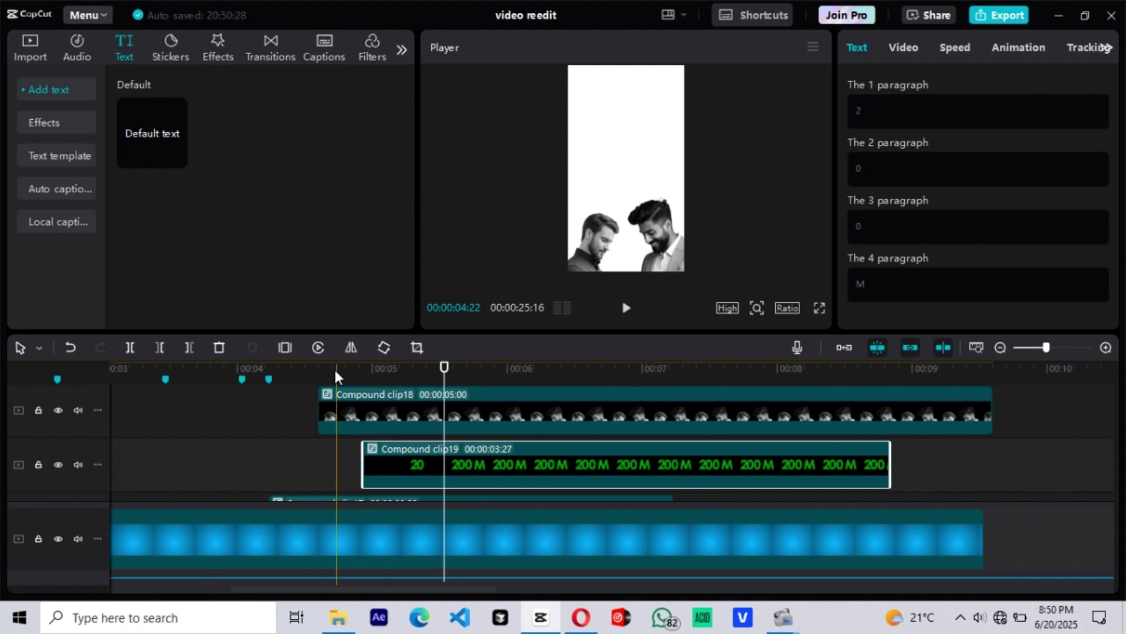
pyautogui.press('space')
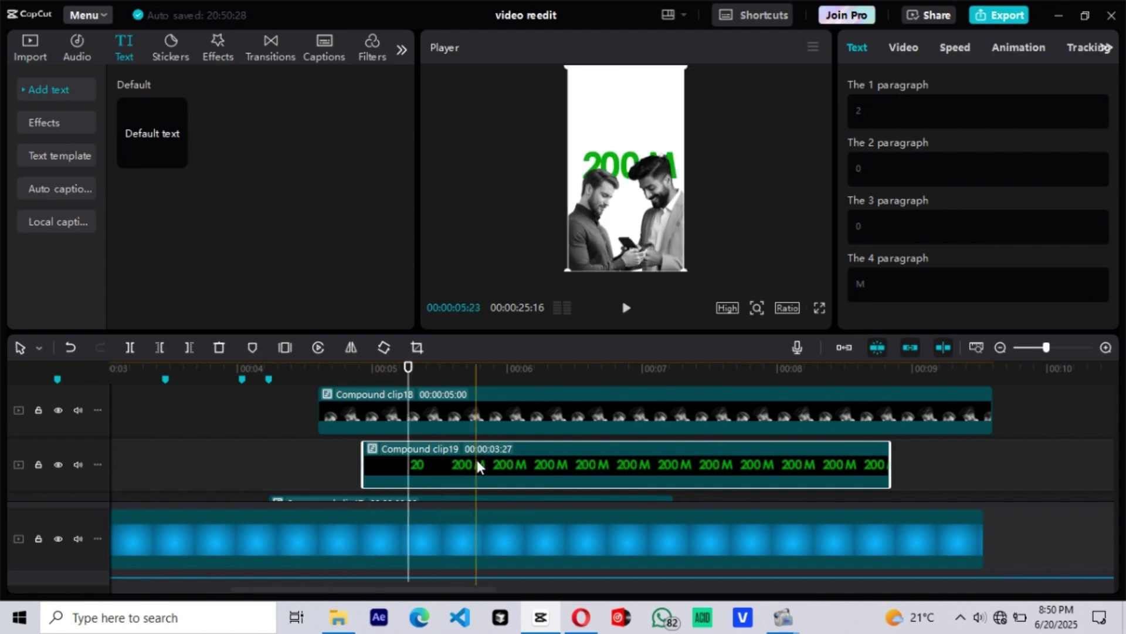
pyautogui.moveTo(628, 208); pyautogui.dragTo(625, 169)
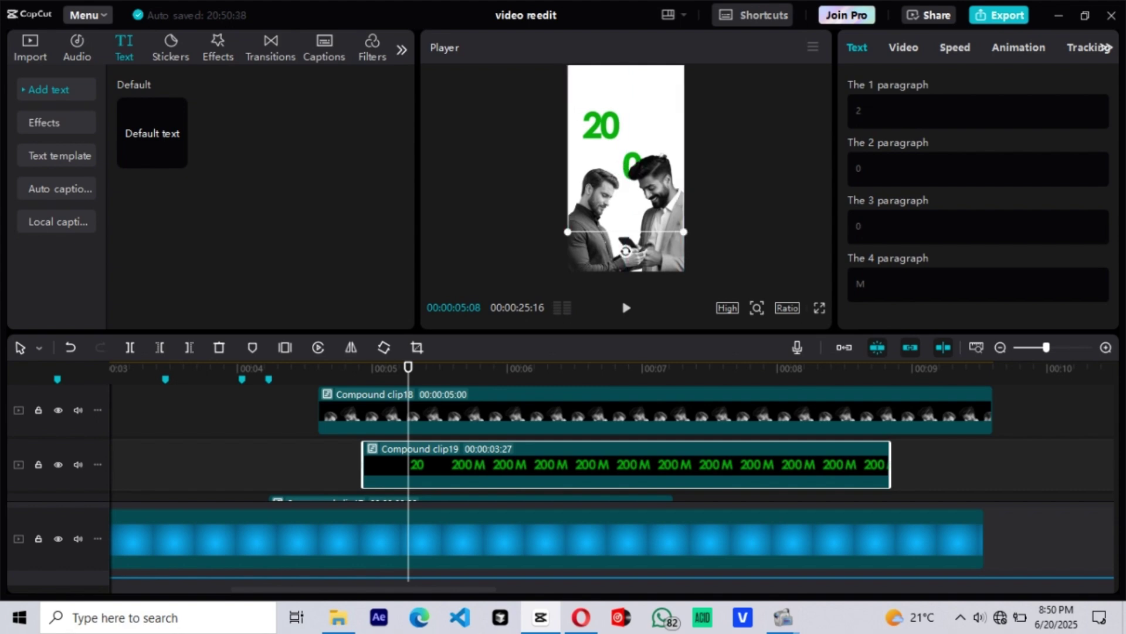
# Preview the '200 M' title reveal several times from just before it starts.
pyautogui.press('space')
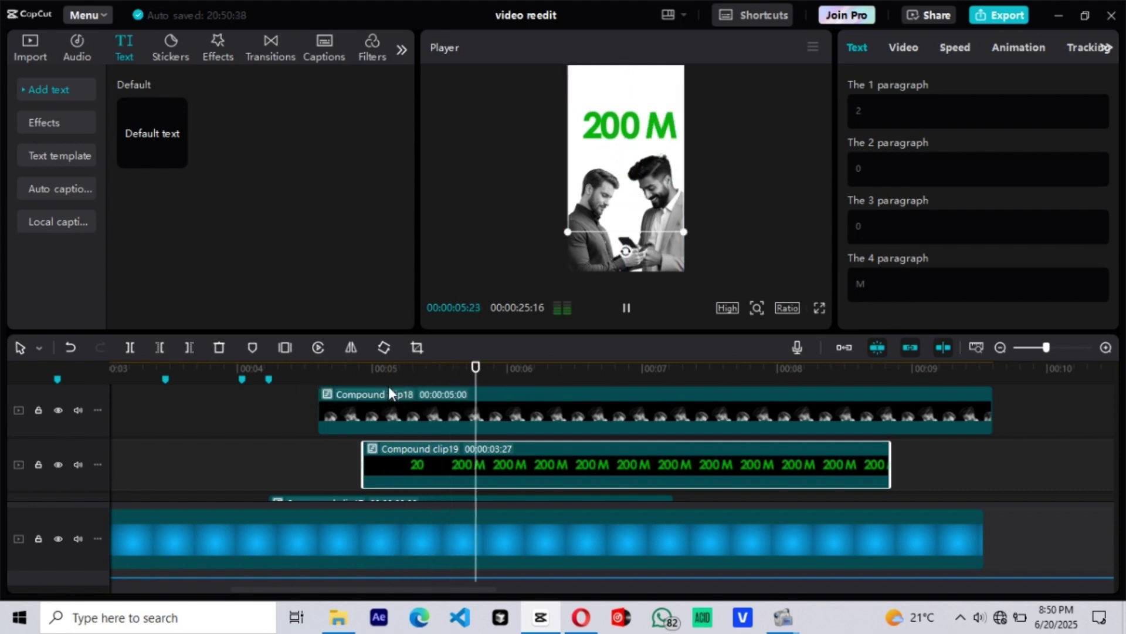
pyautogui.press('space')
pyautogui.click(336, 378)
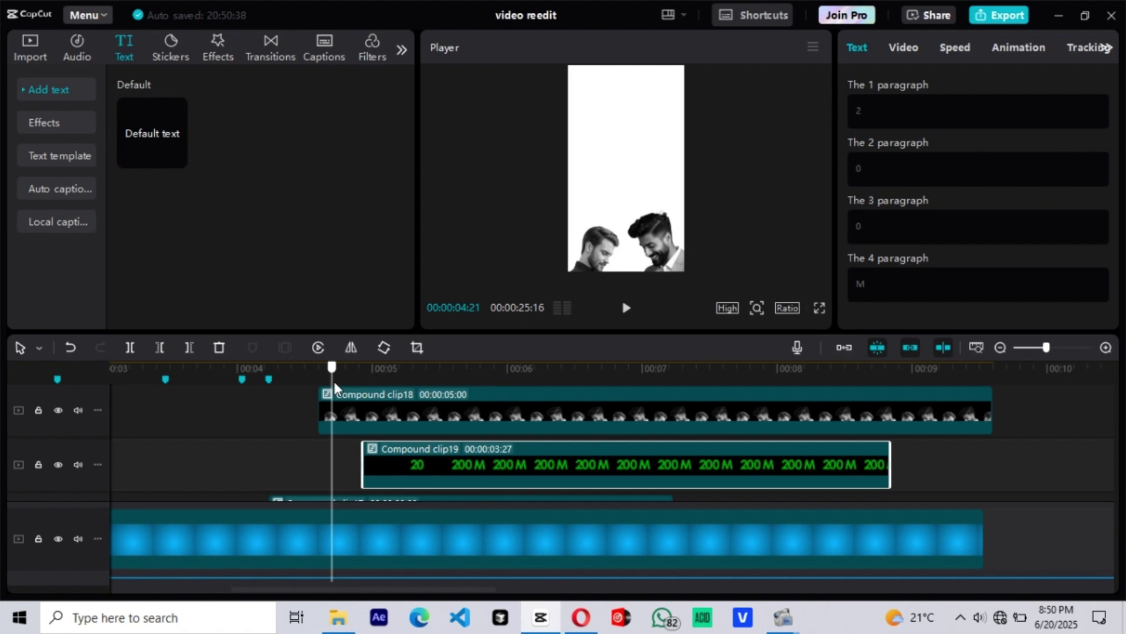
pyautogui.press('space')
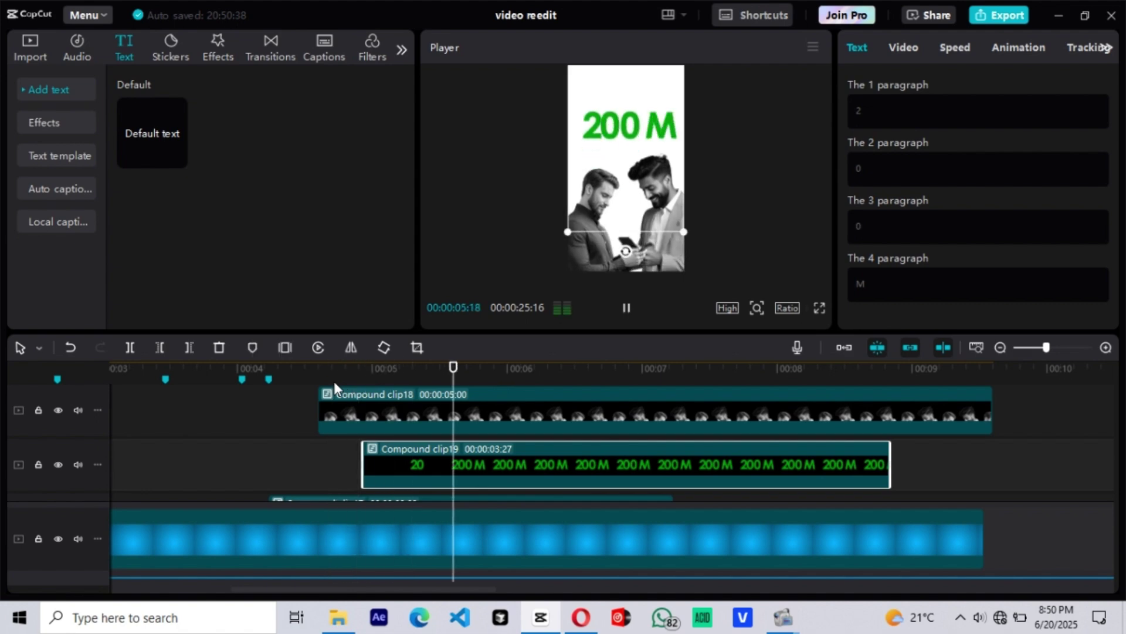
pyautogui.press('space')
pyautogui.click(328, 382)
pyautogui.press('space')
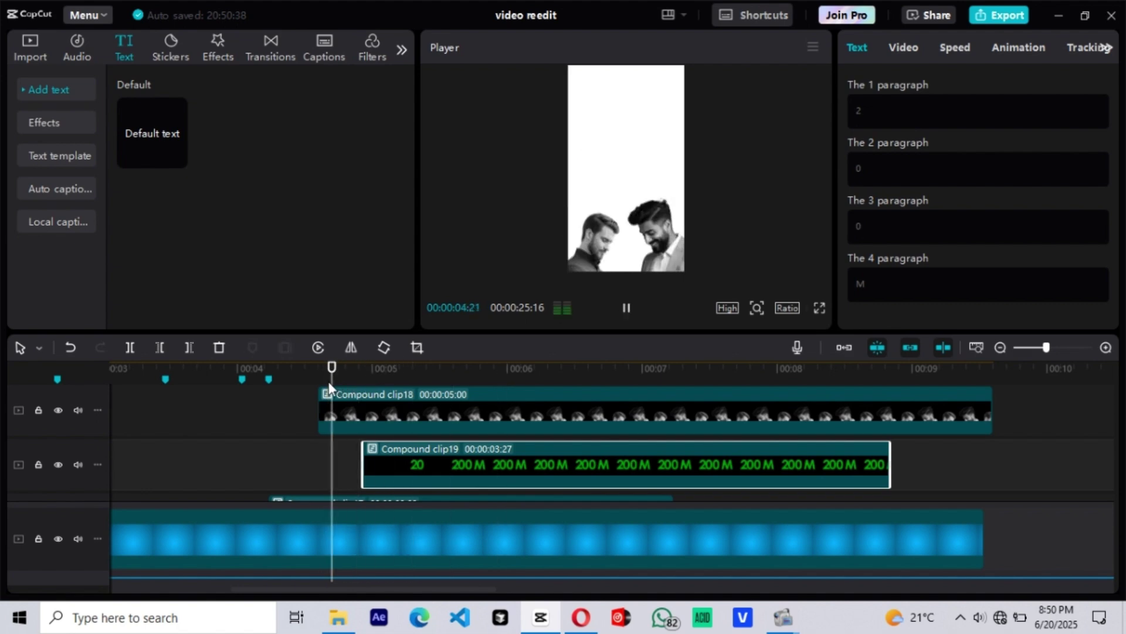
pyautogui.press('space')
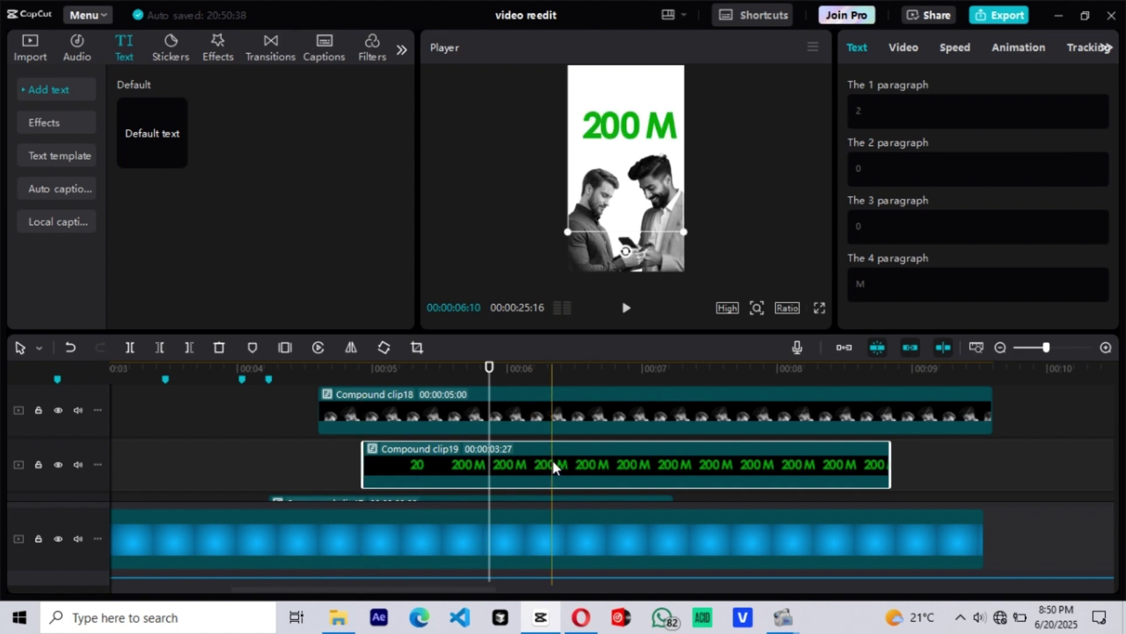
pyautogui.click(267, 411)
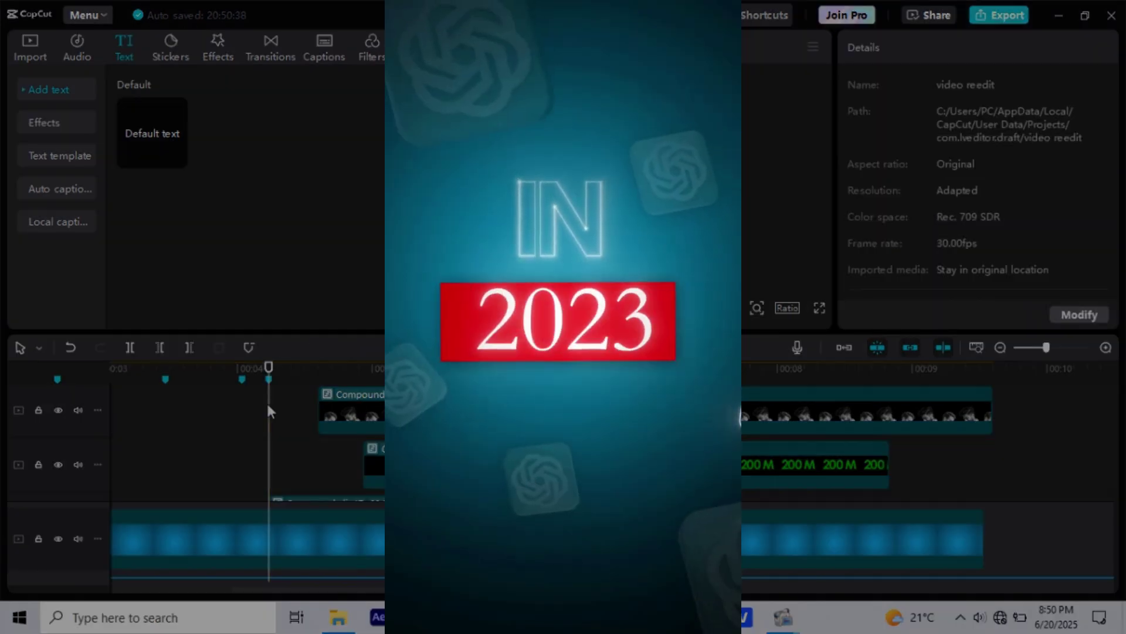
pyautogui.press('space')
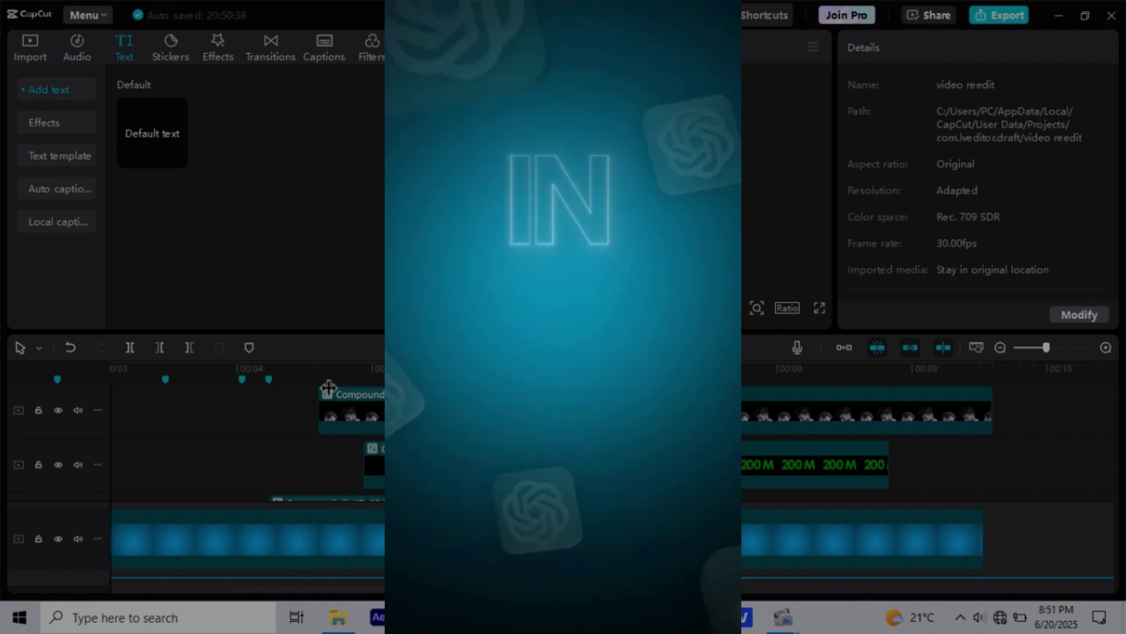
pyautogui.click(269, 411)
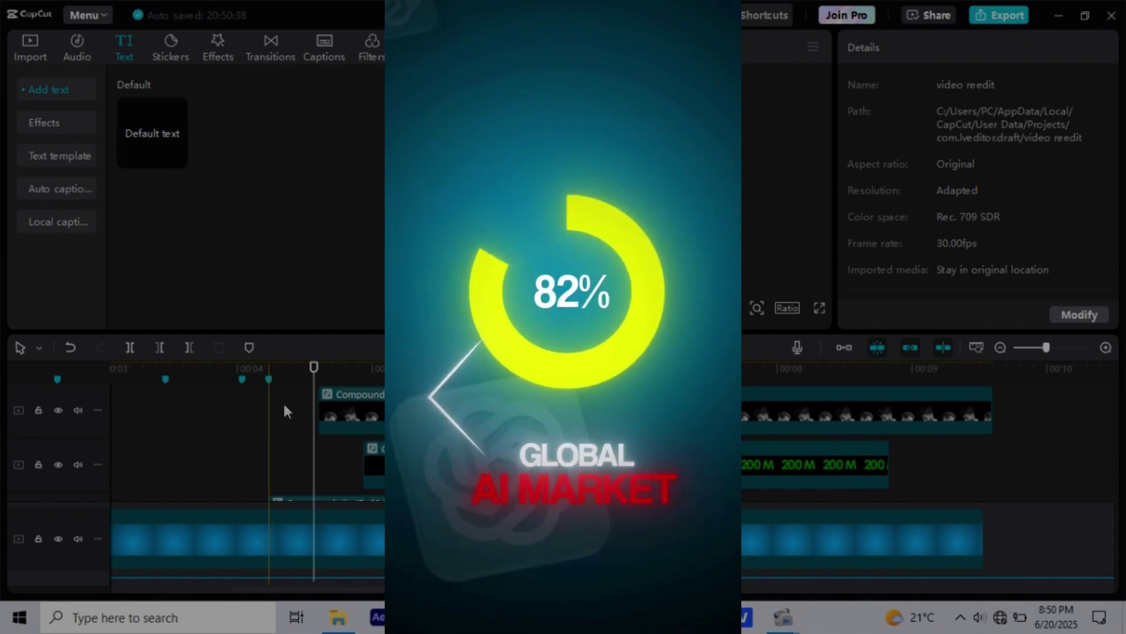
pyautogui.click(322, 370)
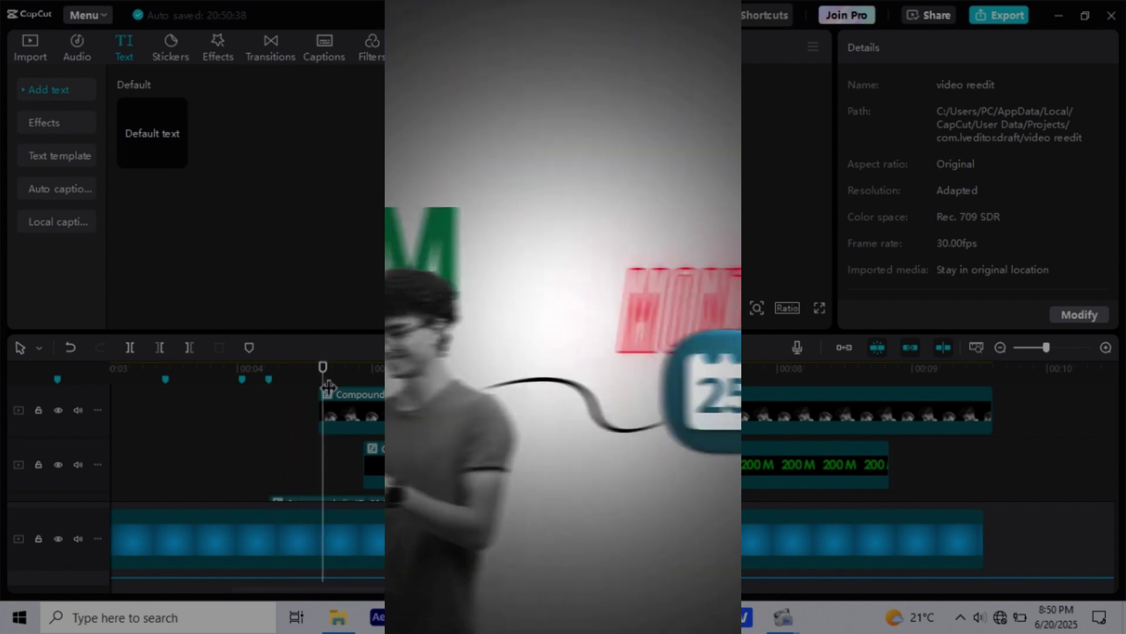